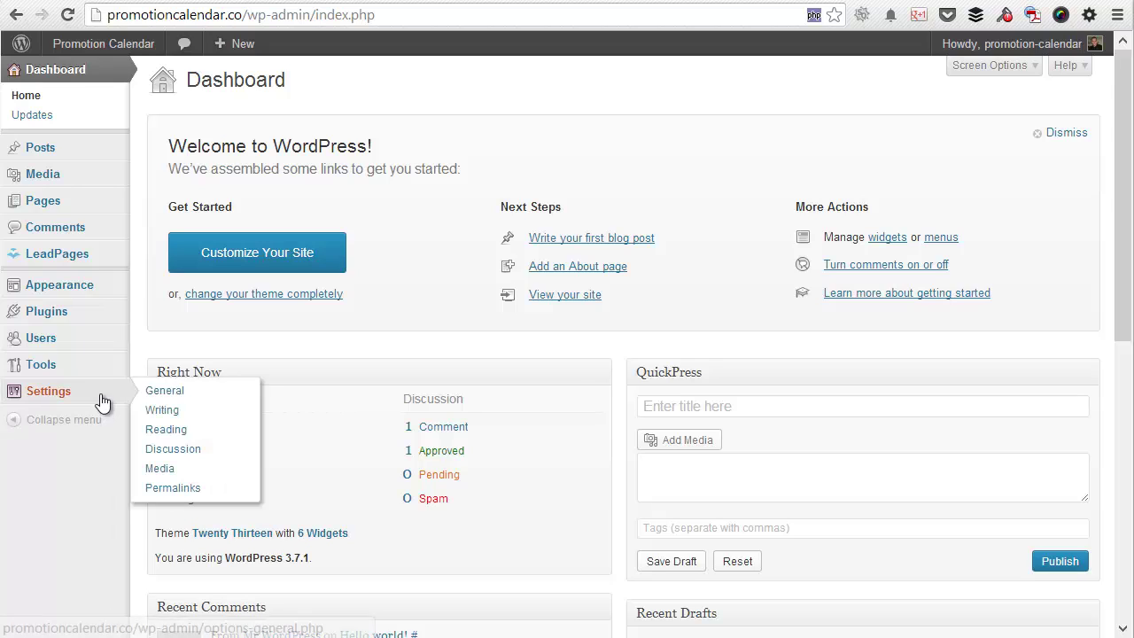
- Install the plugin from the promotion-calendar.zip file on the desktop and activate it
mouse_move(97, 316)
click(173, 333)
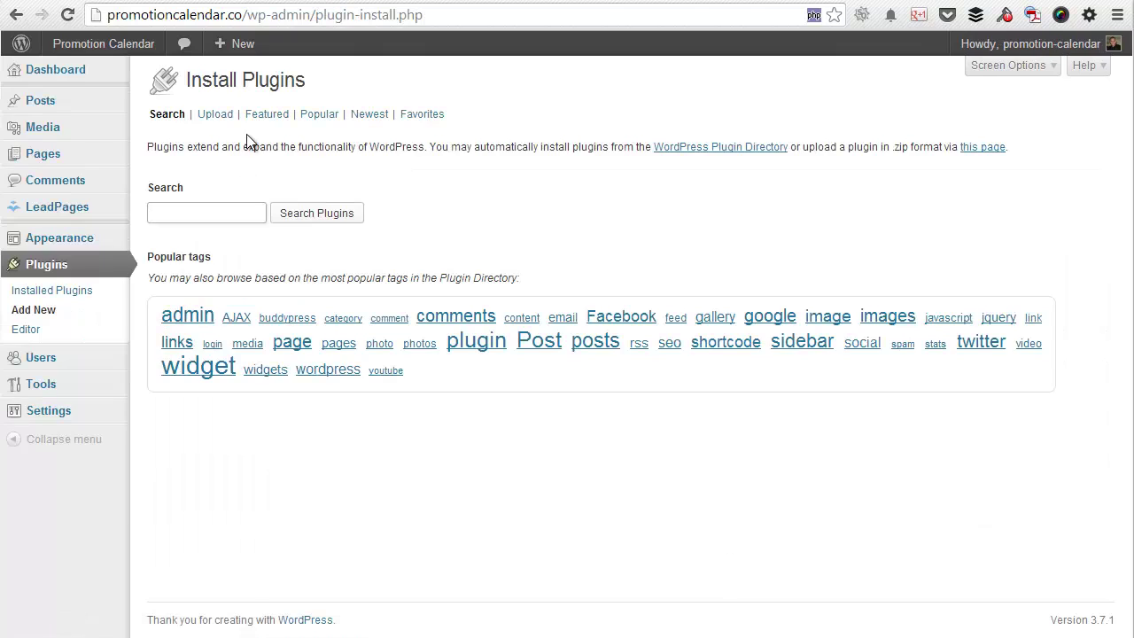
click(216, 114)
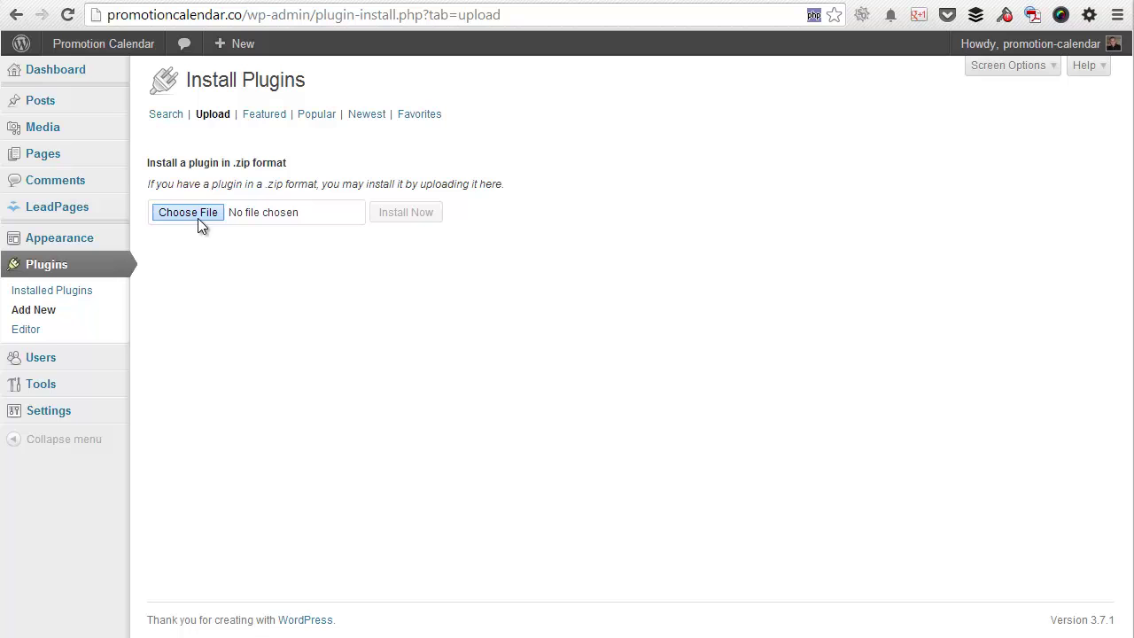
click(200, 213)
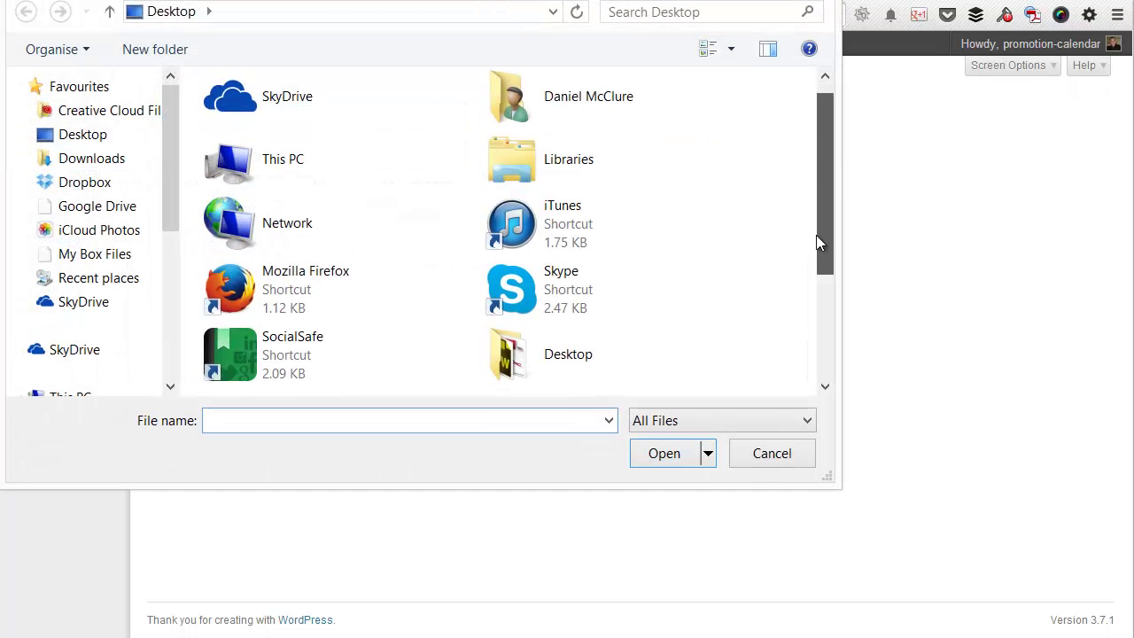
scroll(816, 235, down, 3)
double_click(331, 366)
click(273, 369)
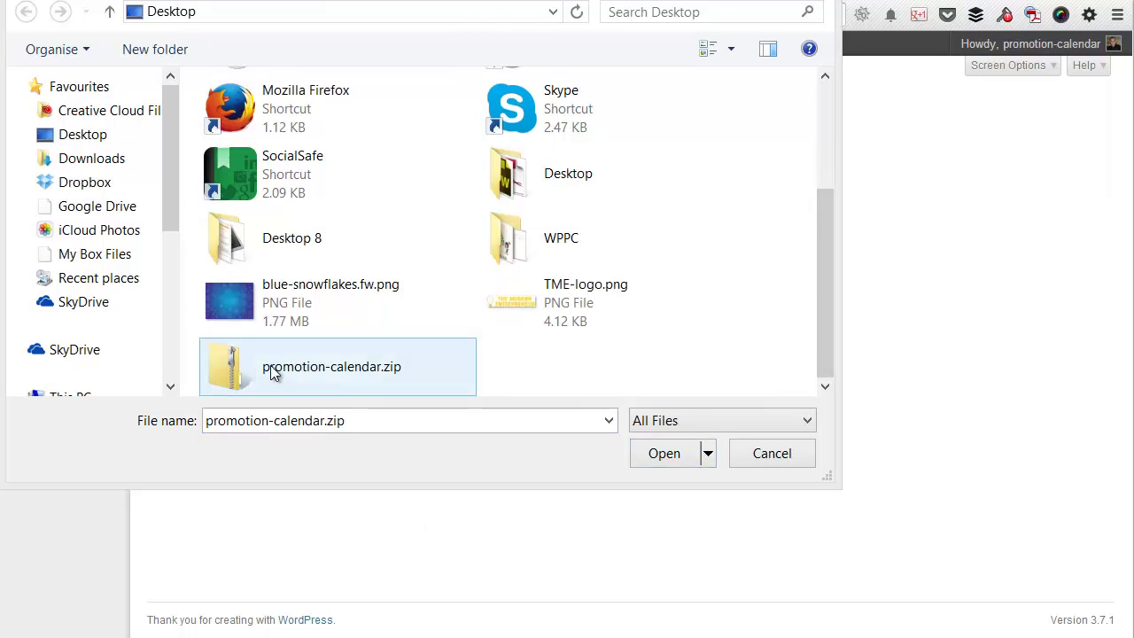
click(672, 456)
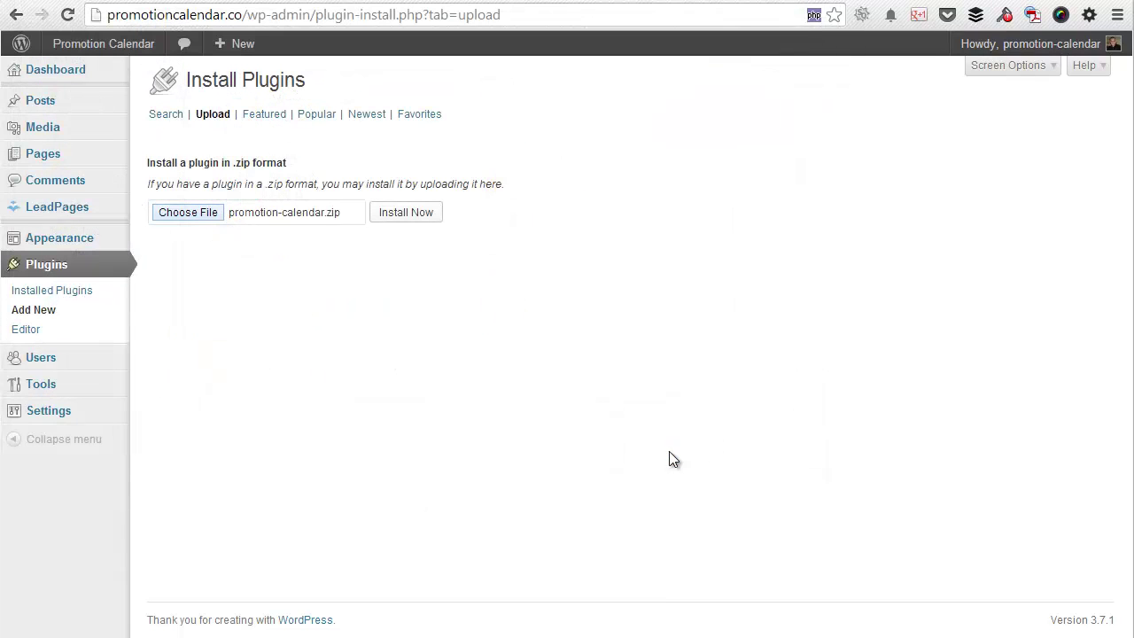
click(387, 219)
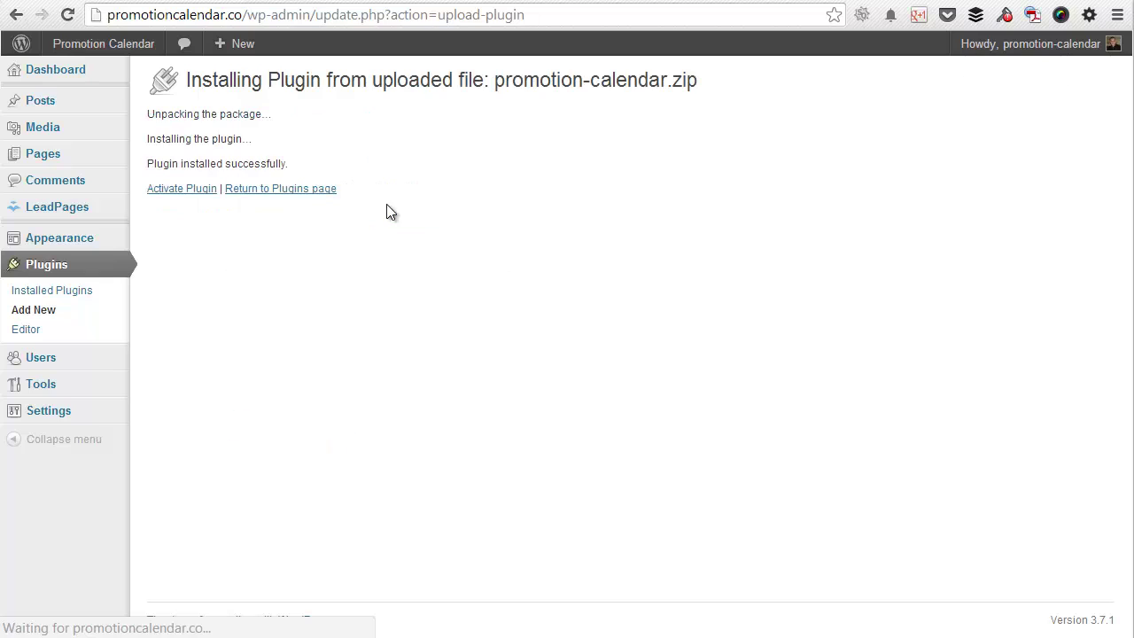
click(189, 193)
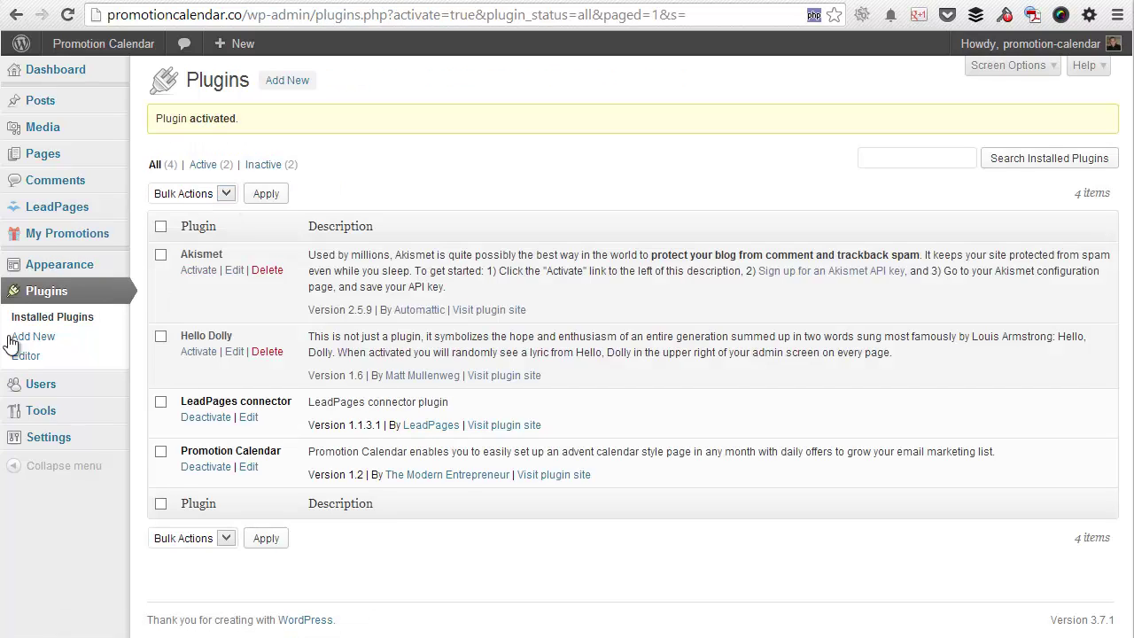
- Add a new promotion titled "Save 10% Off Promotion Calendar"
mouse_move(49, 241)
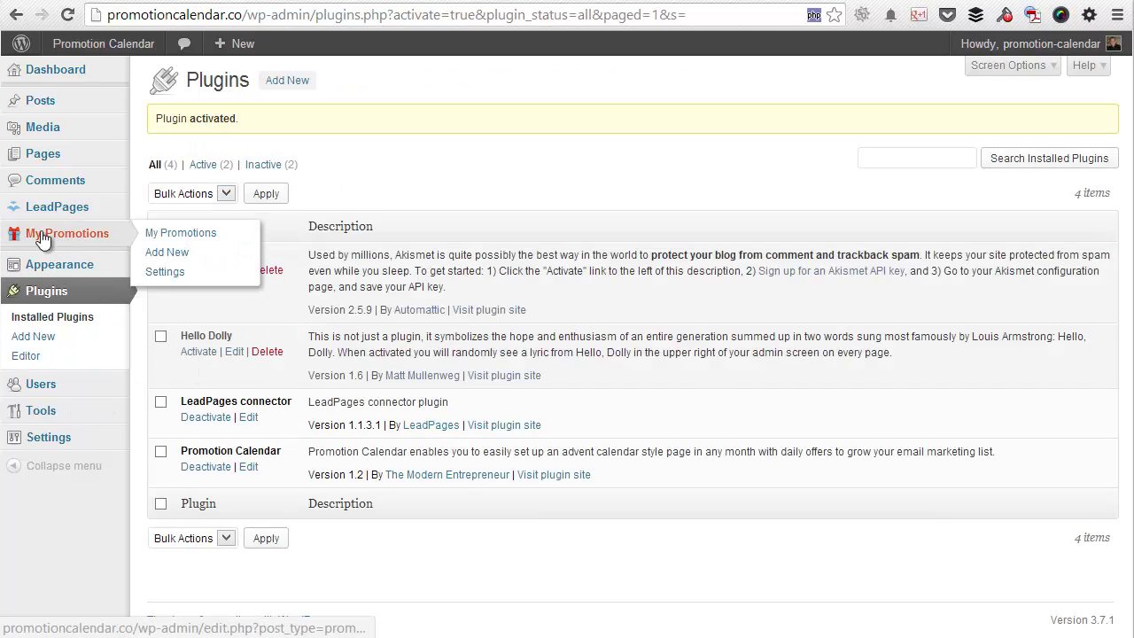
click(171, 235)
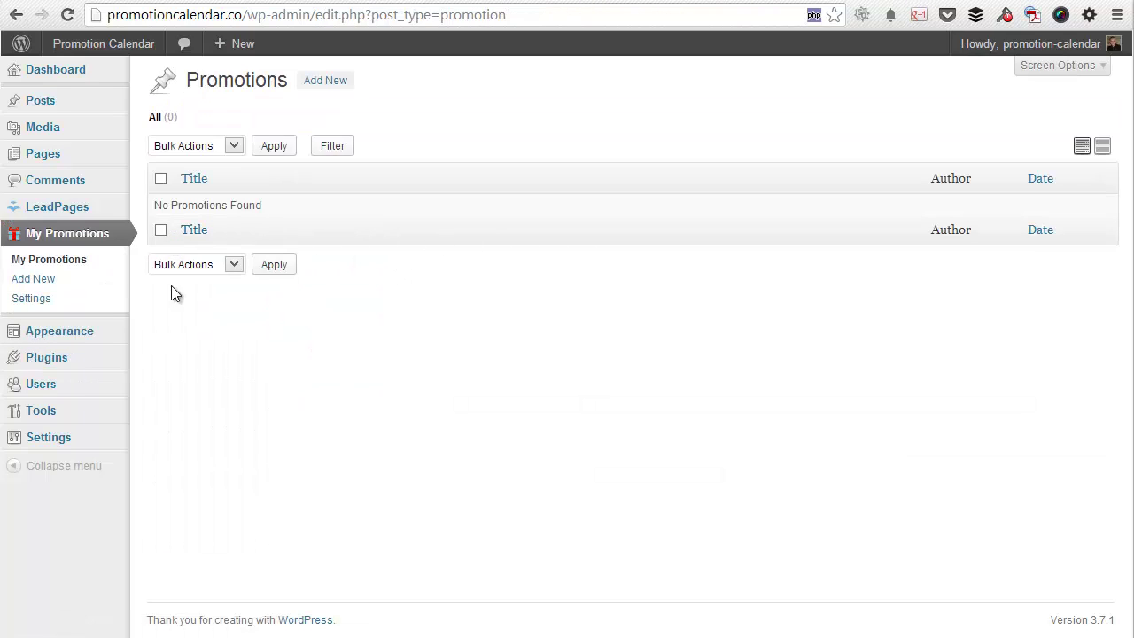
click(48, 284)
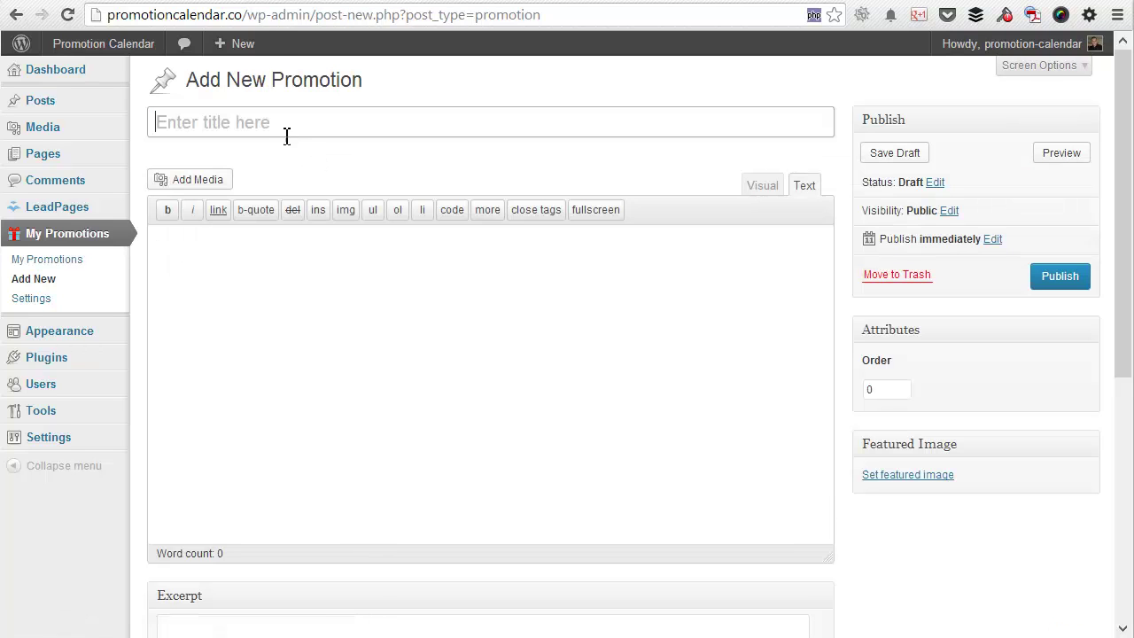
text(Save 1)
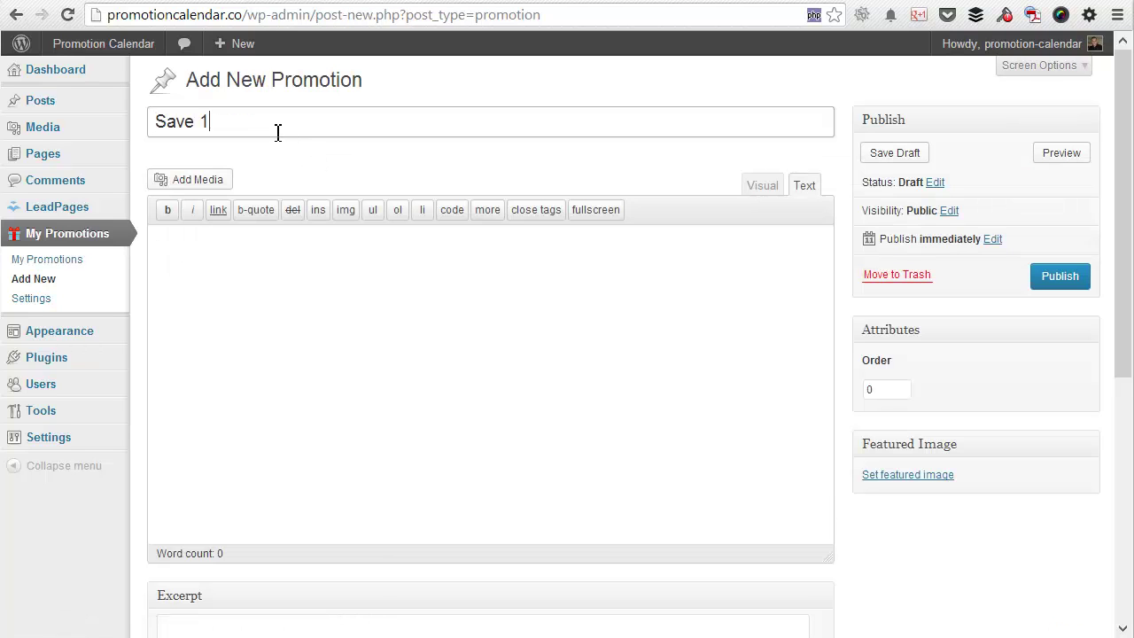
text(0% Off Promotion Calend)
key(BackSpace)
text(ndar)
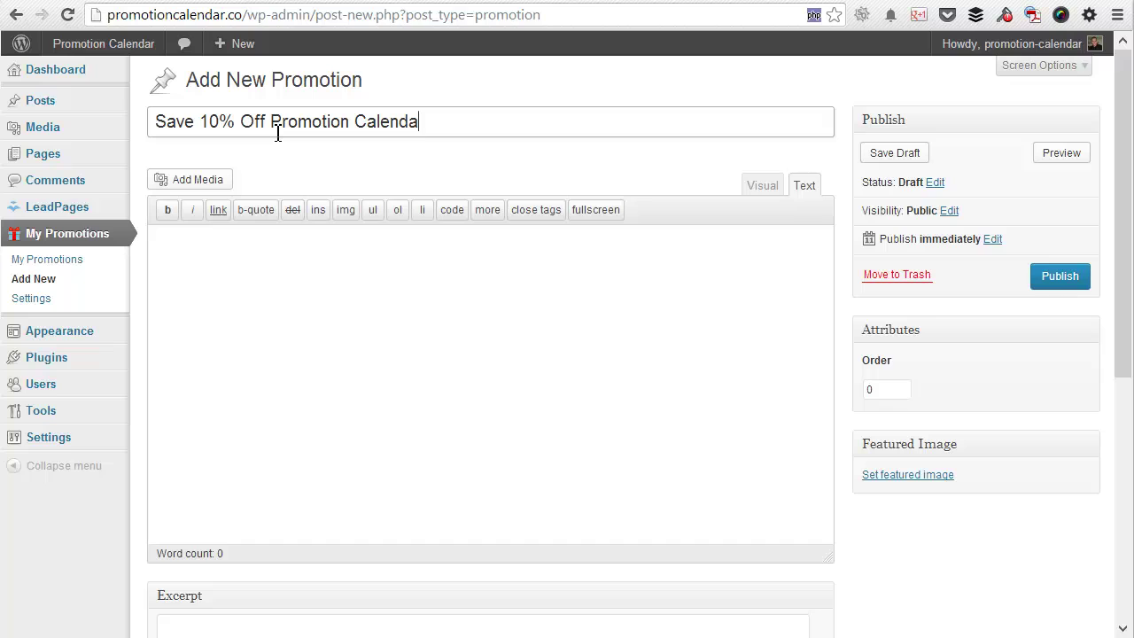
- Fill the promotion's body with the HTML thank-you message offering 10% off with coupon code "advent", and publish it
click(491, 387)
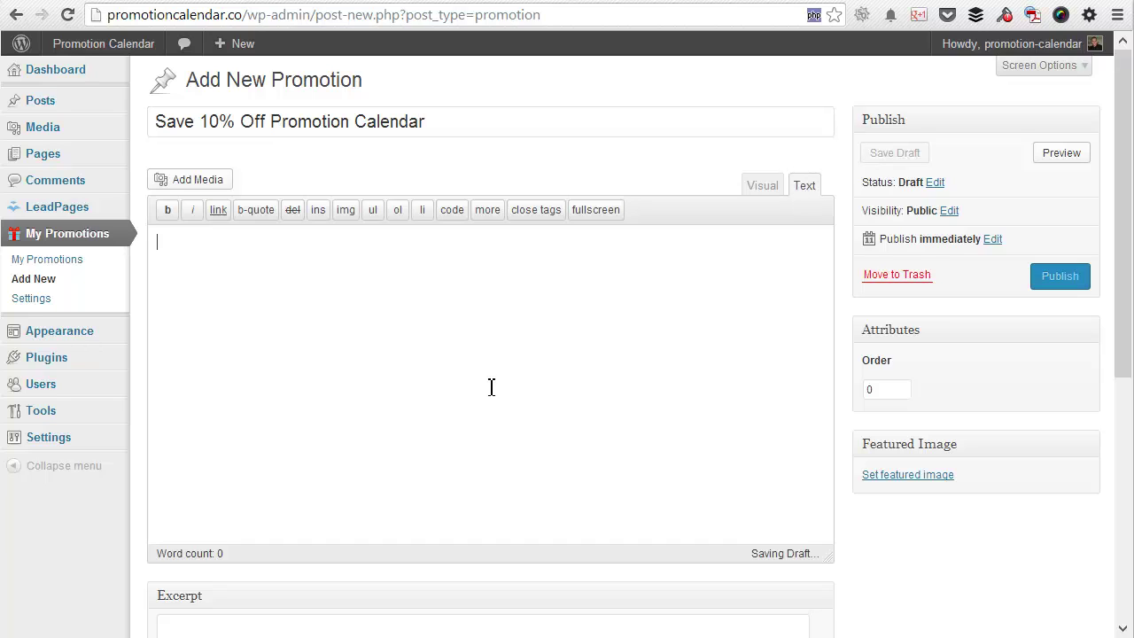
text(<strong>Thanks for trying out the Promotion Calendar Demo. As a special gift for getting this far you can save 10% if you buy Promotion Calendar with the coupon code below</strong> <h2></h2> <h1 style="text-align: center; font-style: 2em;"><span style="color: #000000;"><strong>Coupon Code: </strong></span></h1> <h1 style="text-align: center; font-style: 2em;"><span style="color: #ff9900;"><strong>advent </strong></span></h1>)
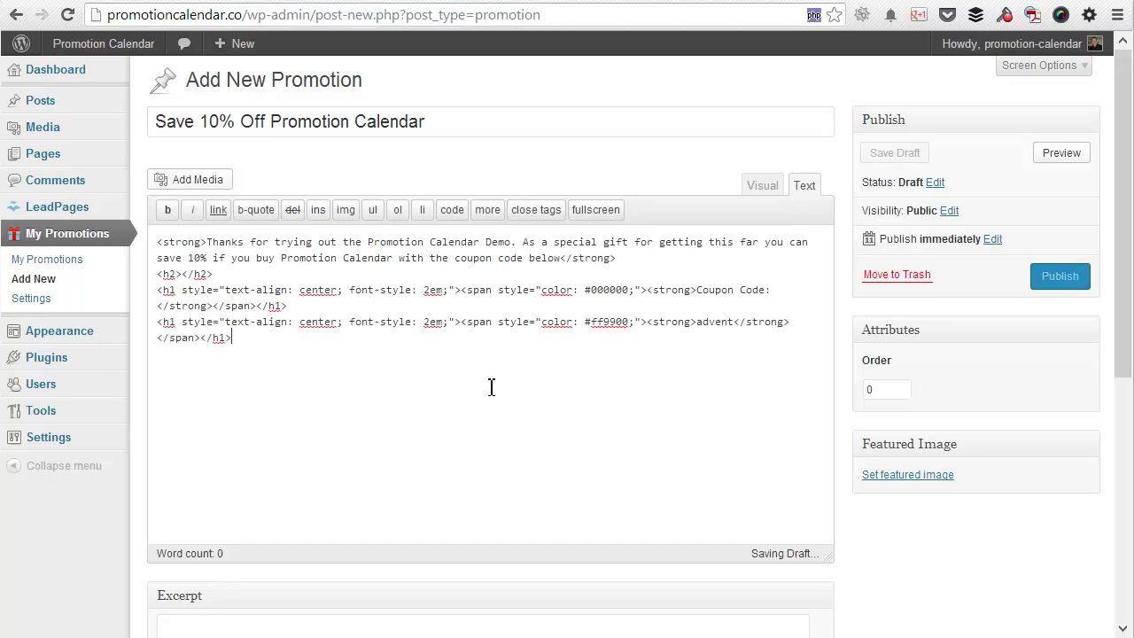
click(1048, 278)
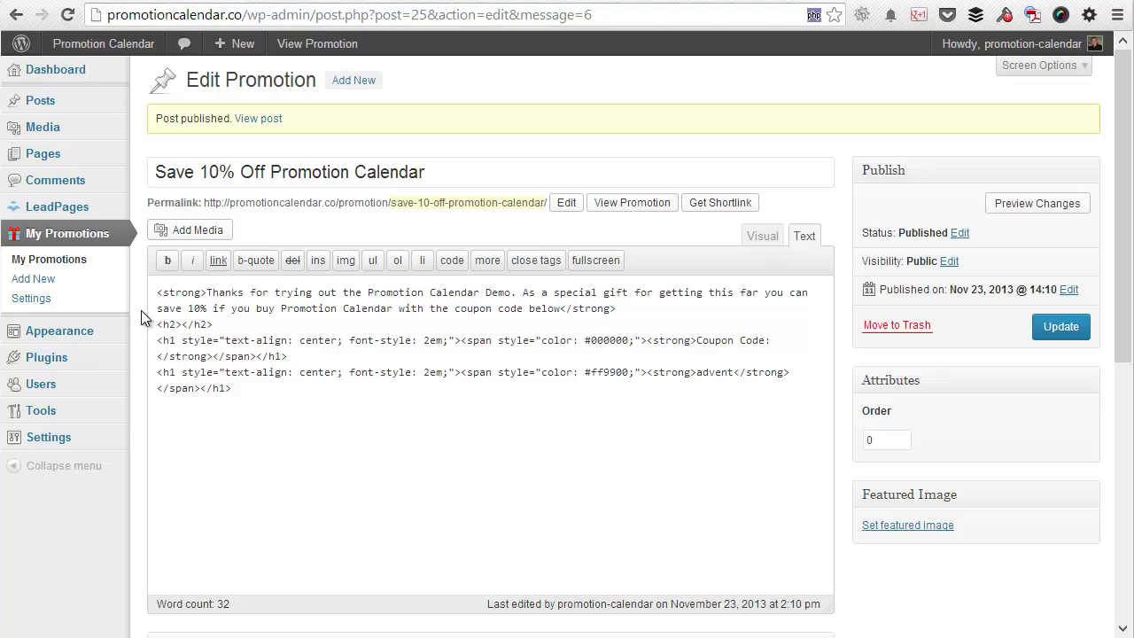
- In the Promotion Calendar settings, enable the Aweber optin box below promotions with the list name digitalmarketer
click(60, 308)
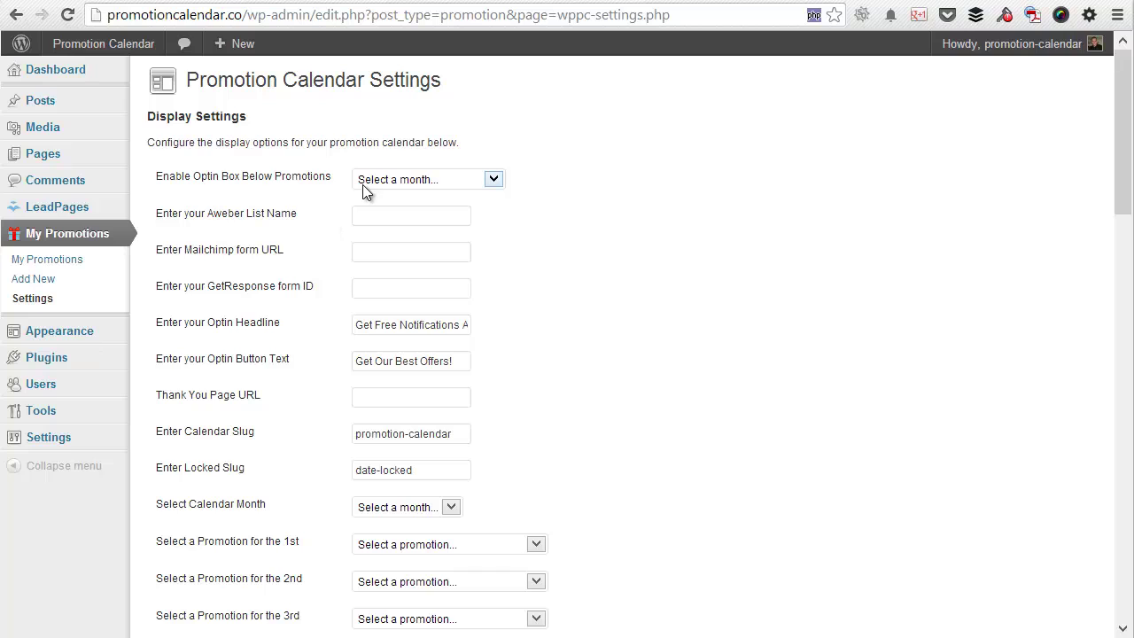
drag(310, 187, 376, 179)
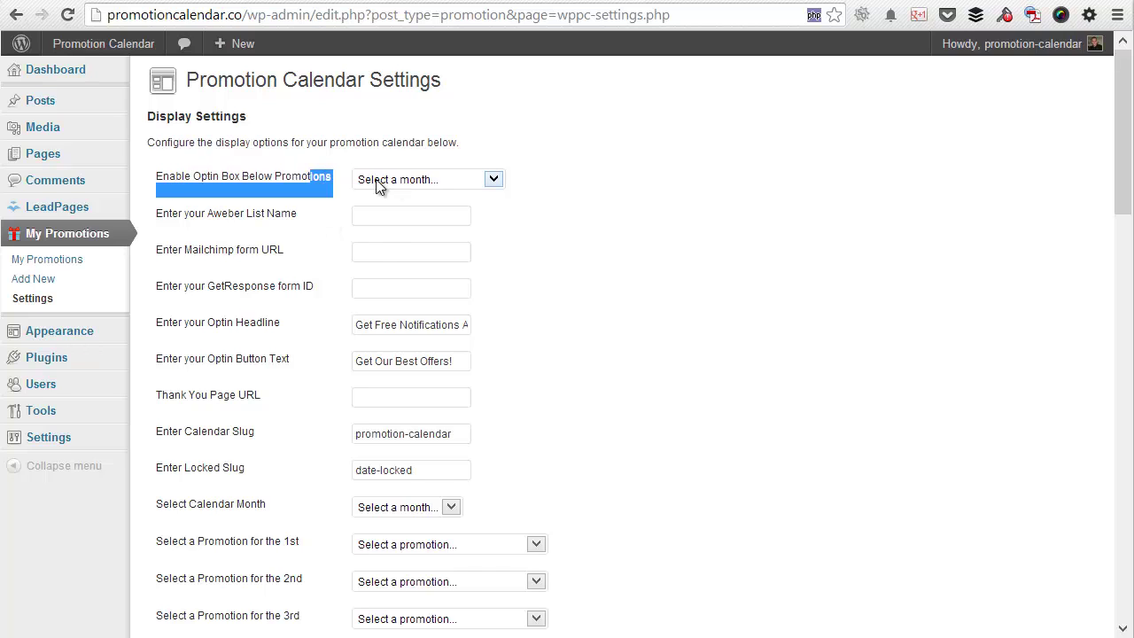
click(376, 179)
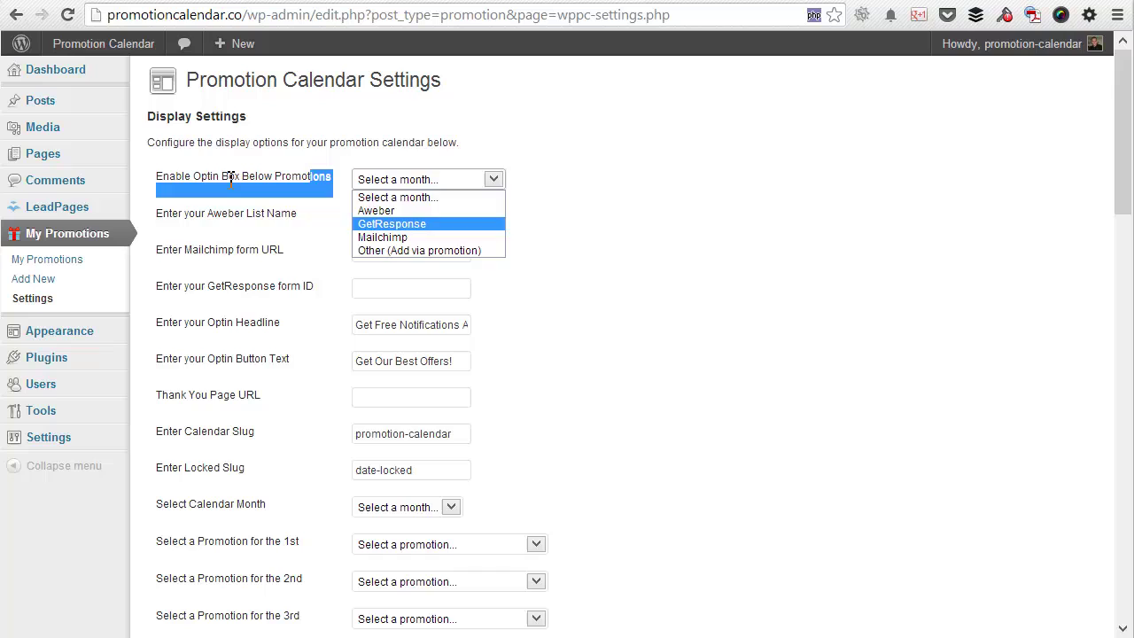
click(231, 177)
click(390, 179)
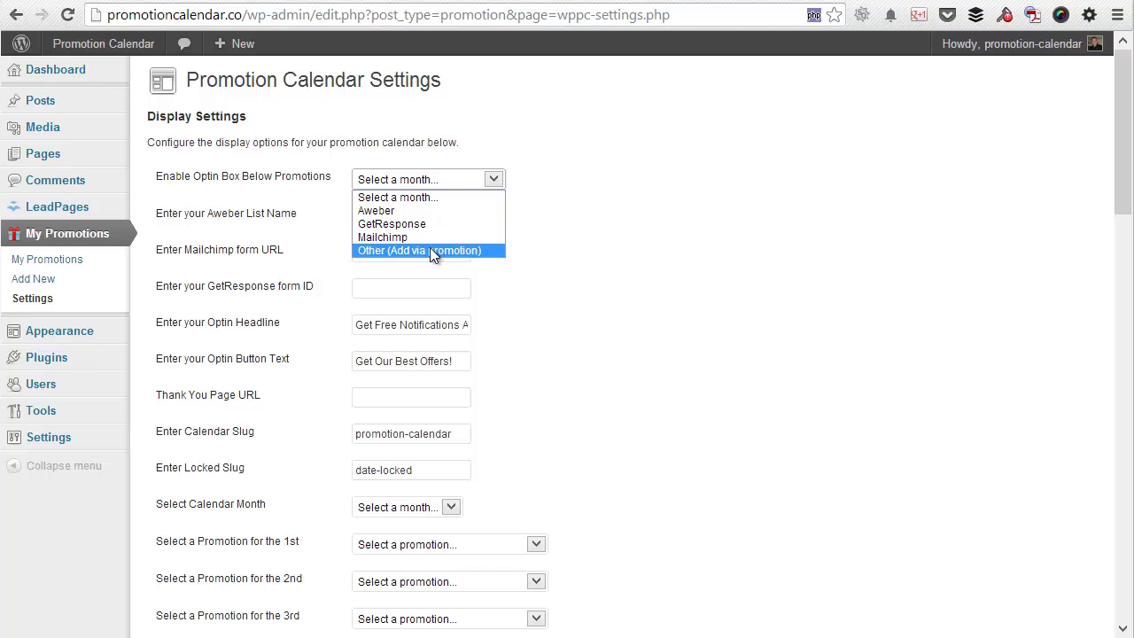
click(404, 210)
click(393, 222)
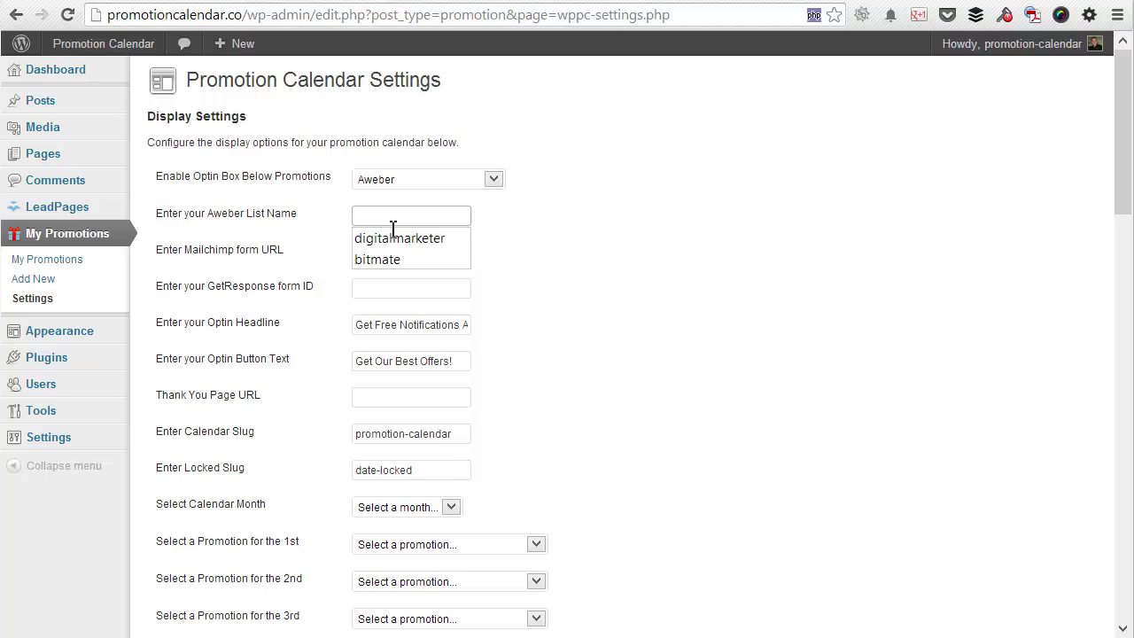
click(390, 236)
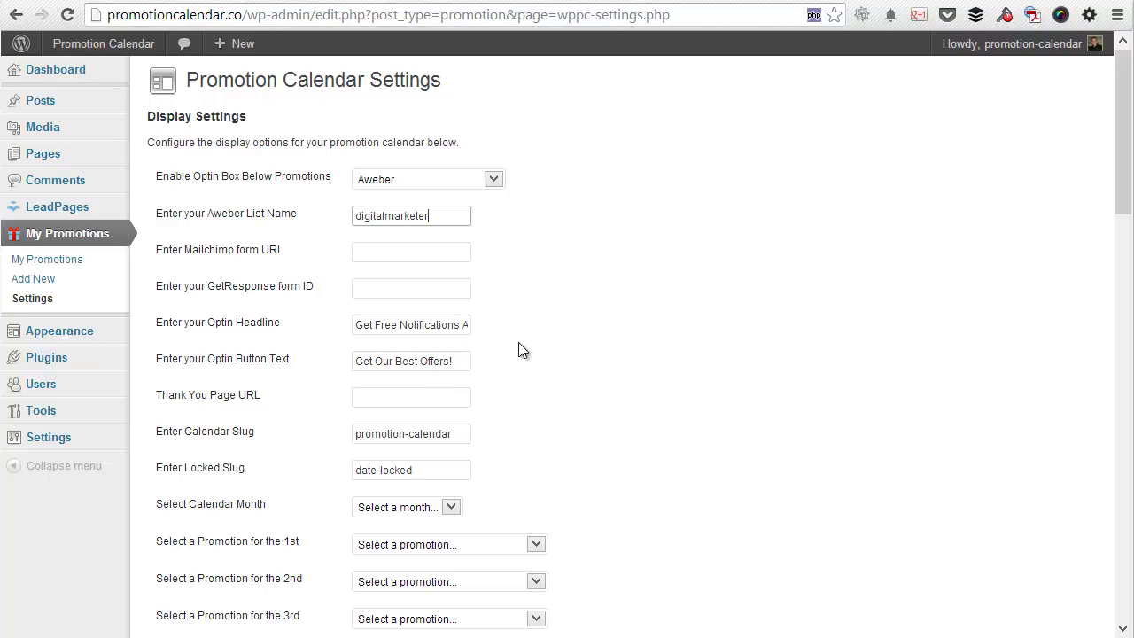
click(412, 397)
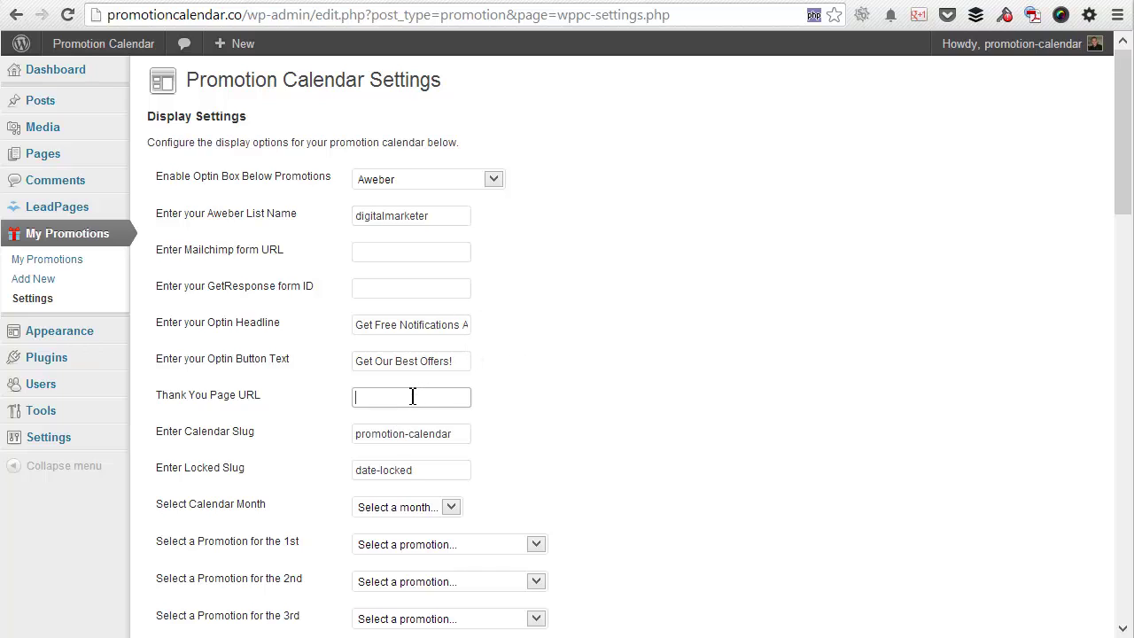
click(389, 396)
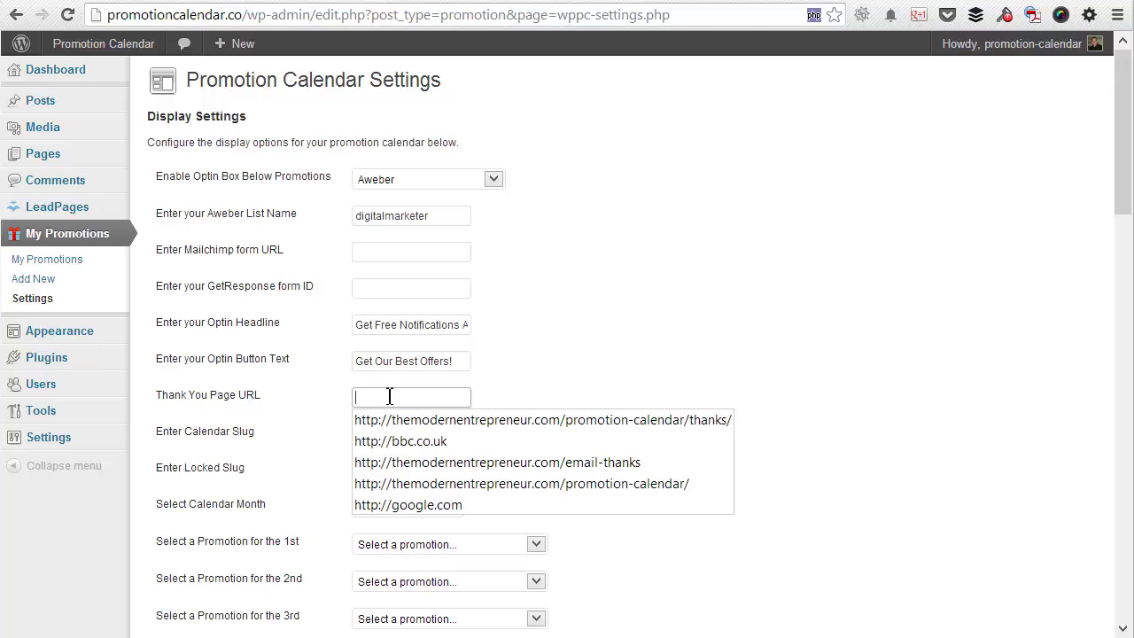
click(443, 418)
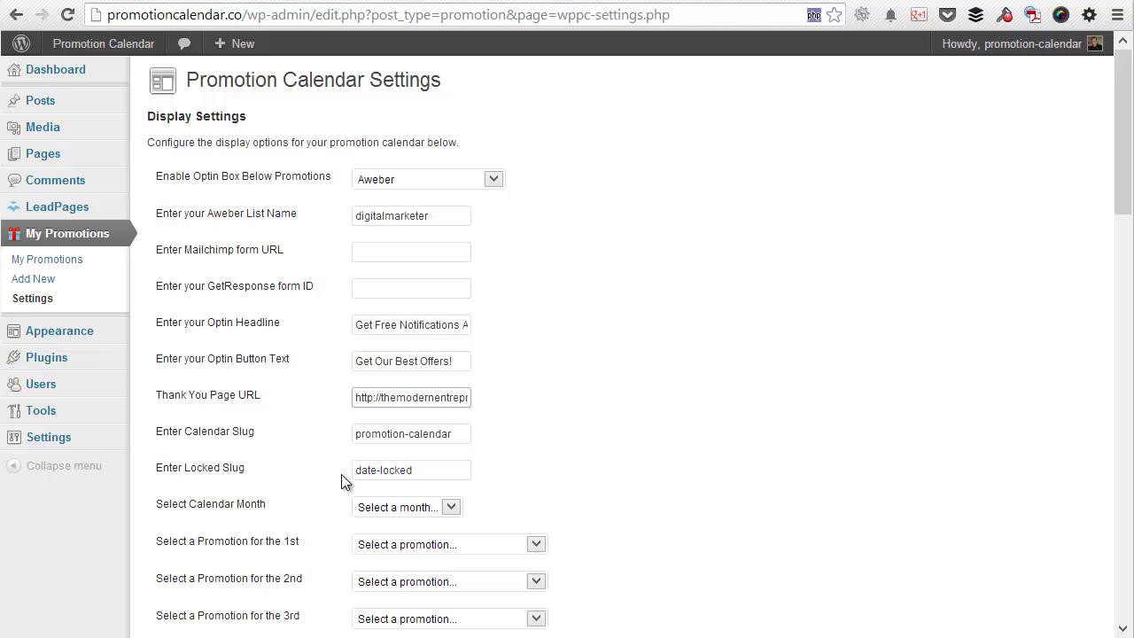
- Set the calendar month to November
mouse_move(91, 157)
drag(1120, 168, 1120, 252)
click(421, 184)
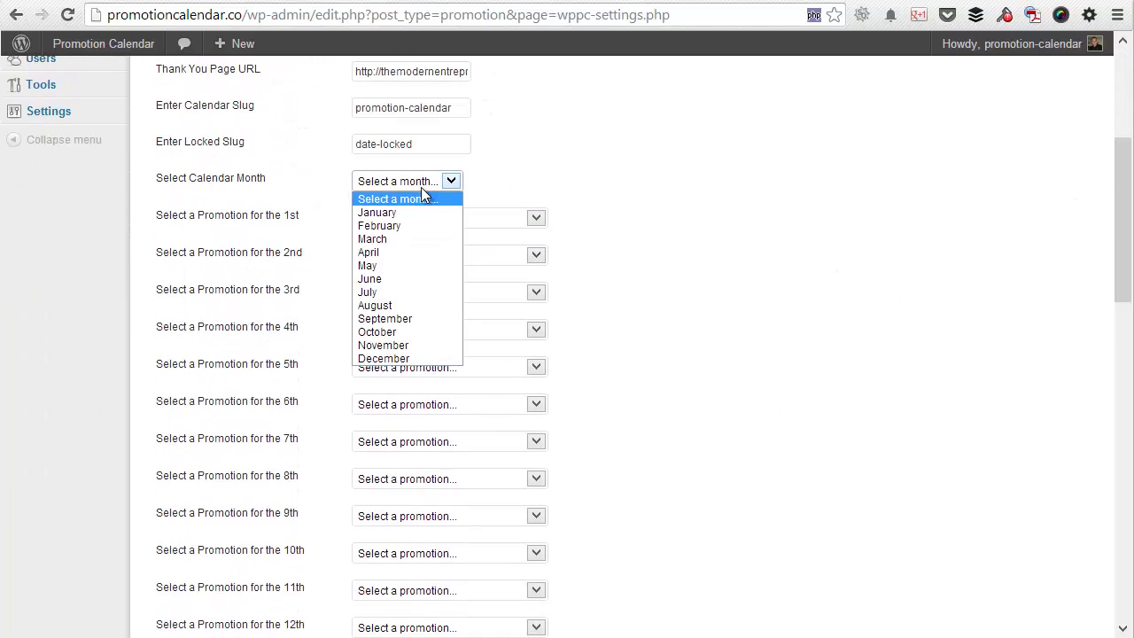
click(377, 345)
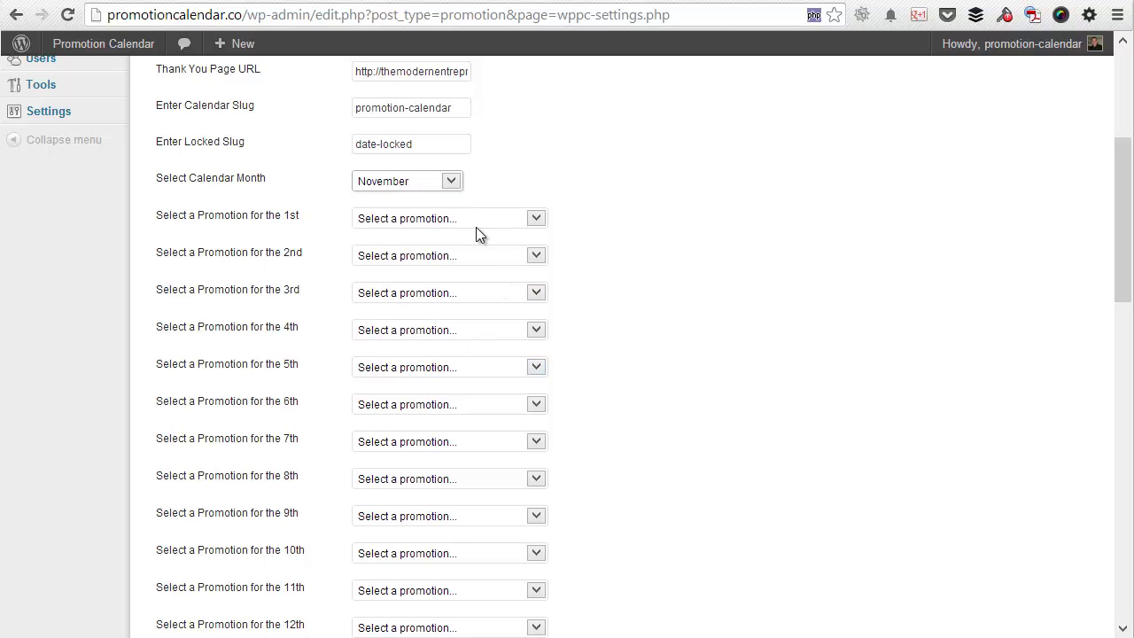
- Assign the "Save 10% Off Promotion Calendar" promotion to each day from the 1st through the 9th
click(432, 220)
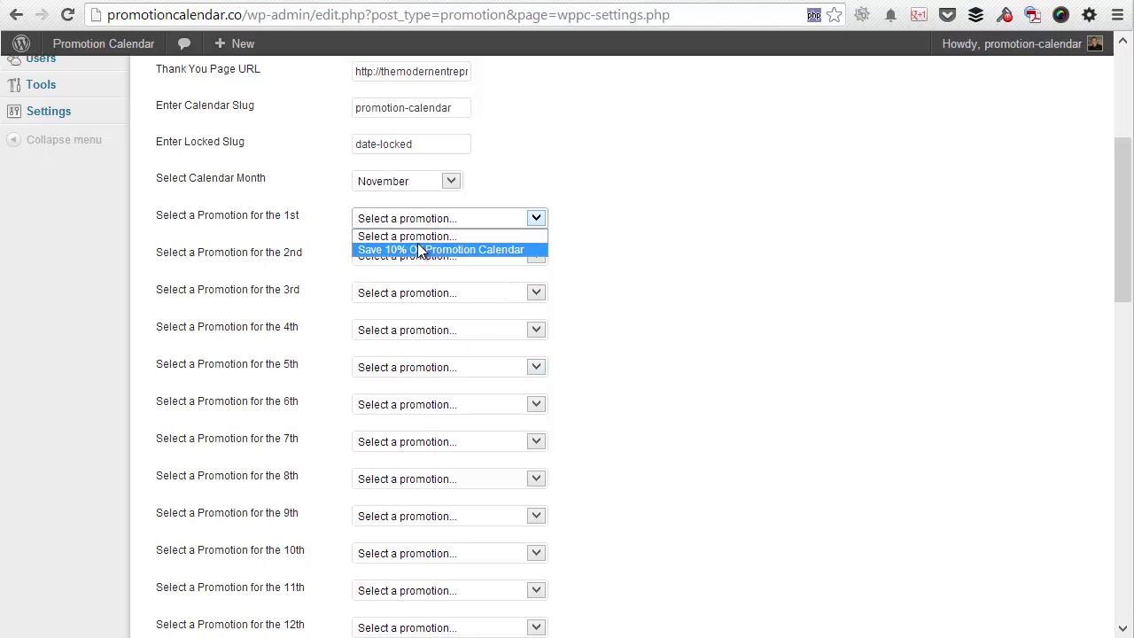
click(417, 249)
click(434, 257)
click(426, 286)
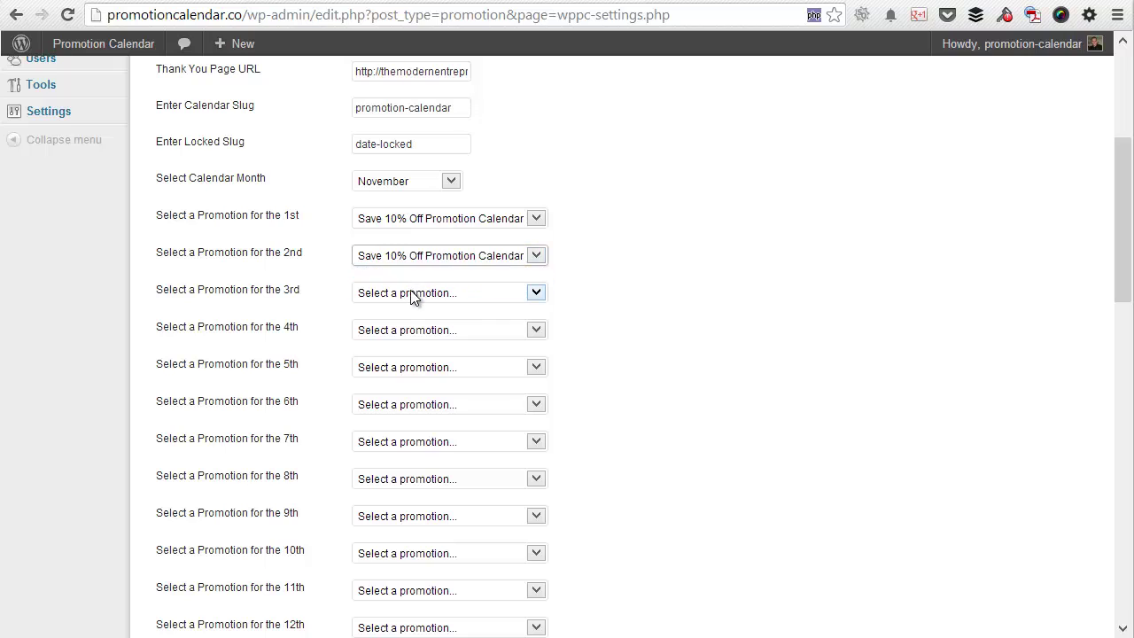
click(522, 294)
click(412, 324)
click(413, 330)
click(412, 362)
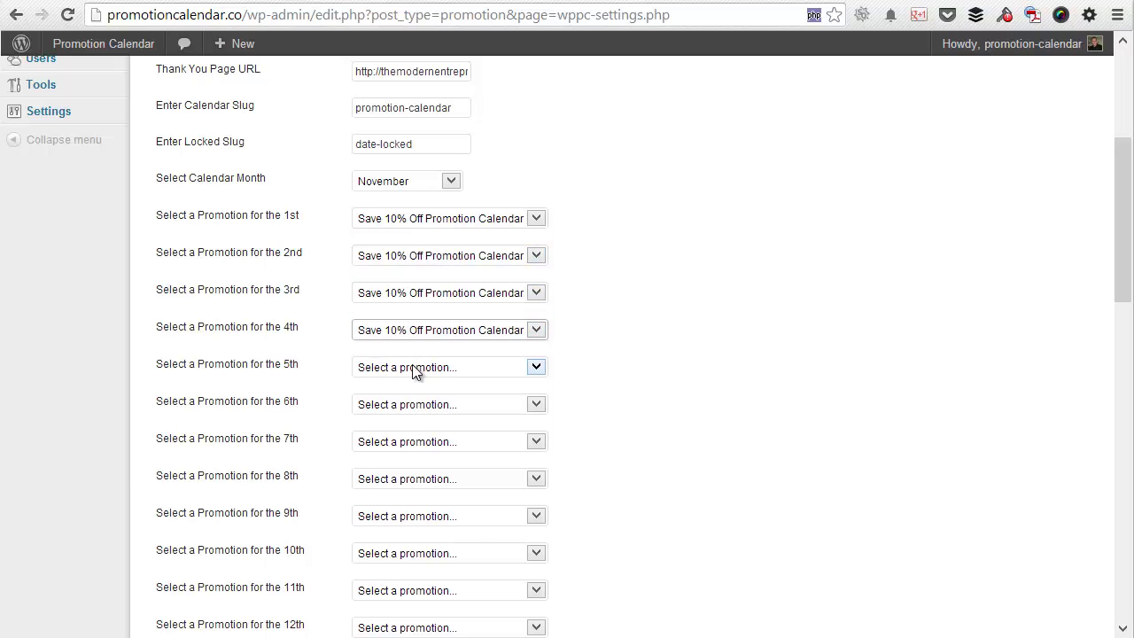
click(412, 367)
click(410, 386)
click(424, 371)
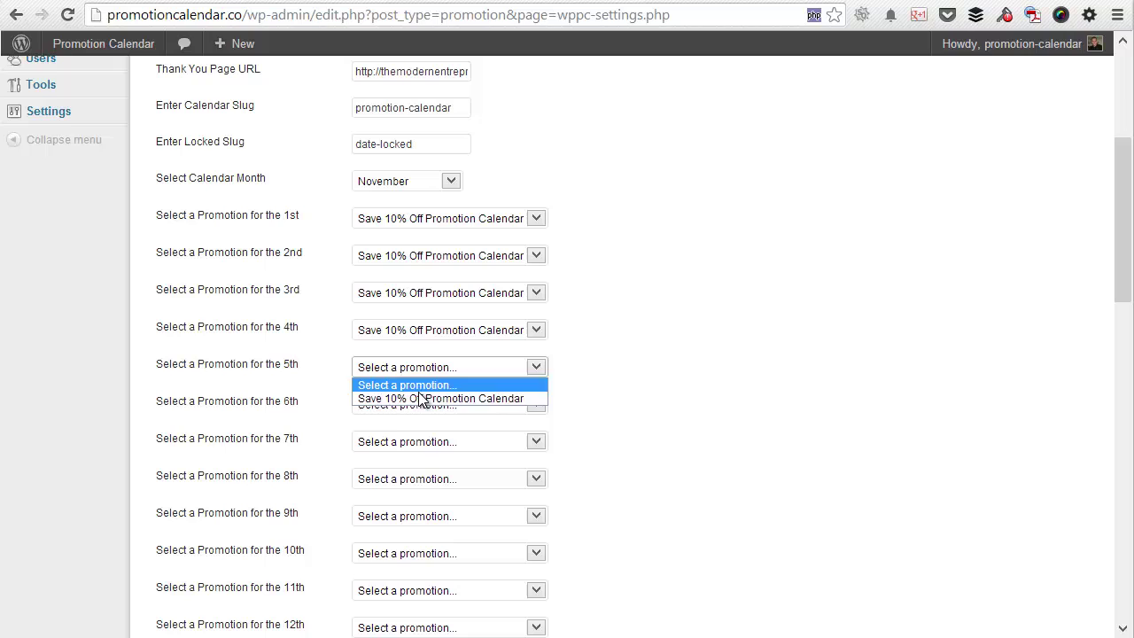
click(424, 397)
click(424, 406)
click(418, 434)
click(436, 441)
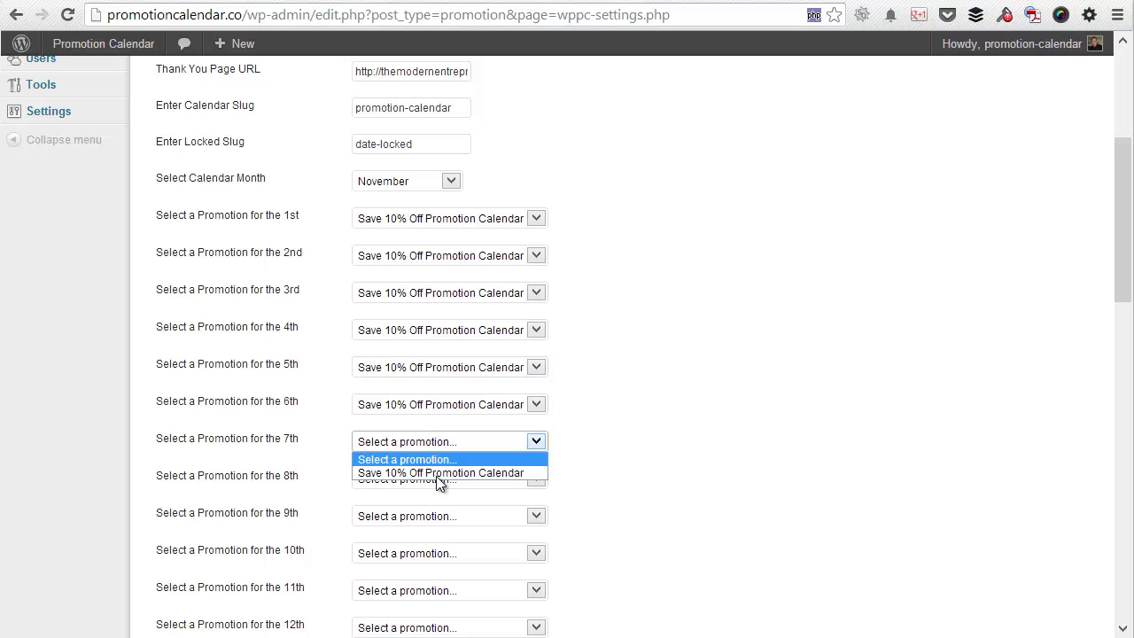
click(436, 475)
click(439, 479)
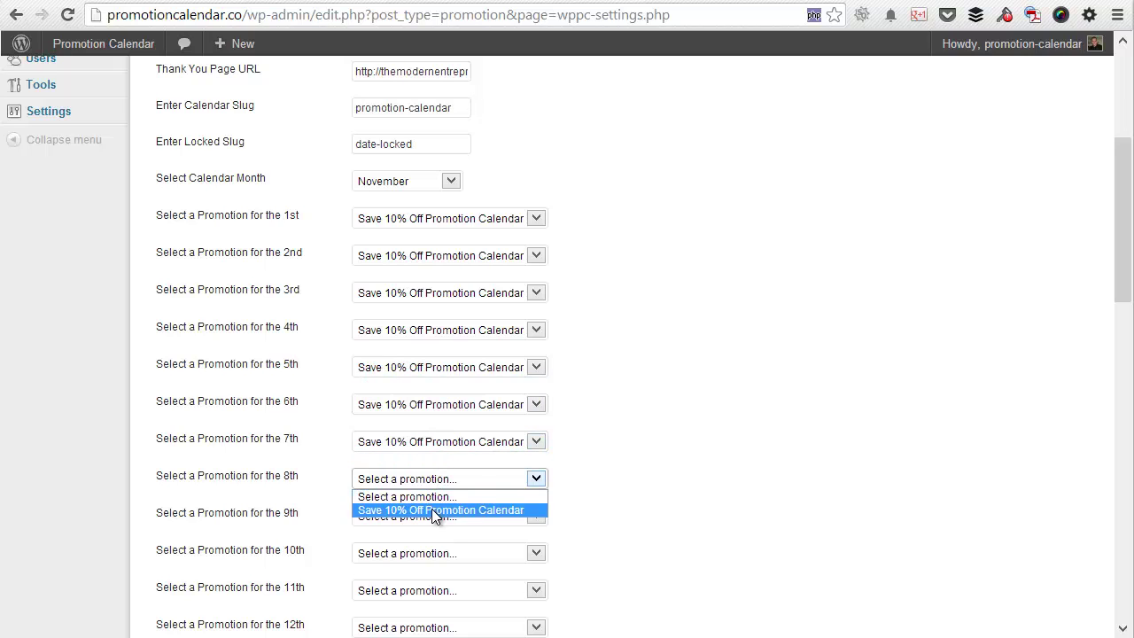
click(432, 510)
click(435, 516)
click(436, 535)
click(443, 521)
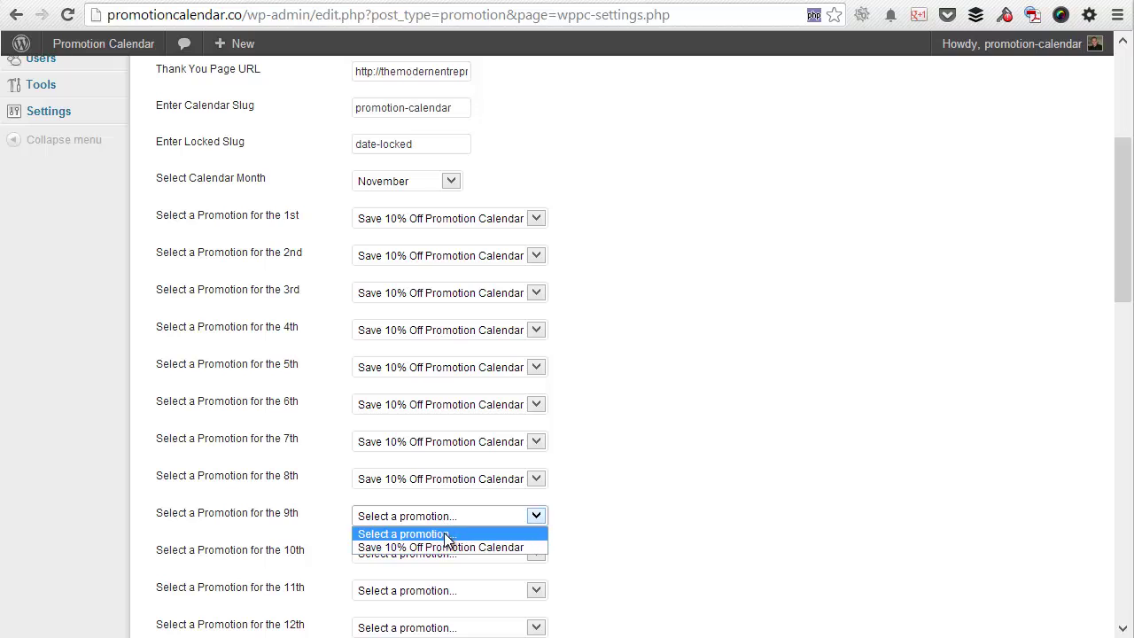
click(443, 545)
- Assign the "Save 10% Off Promotion Calendar" promotion to each day from the 10th through the 15th
click(597, 514)
drag(1124, 271, 1124, 346)
click(548, 284)
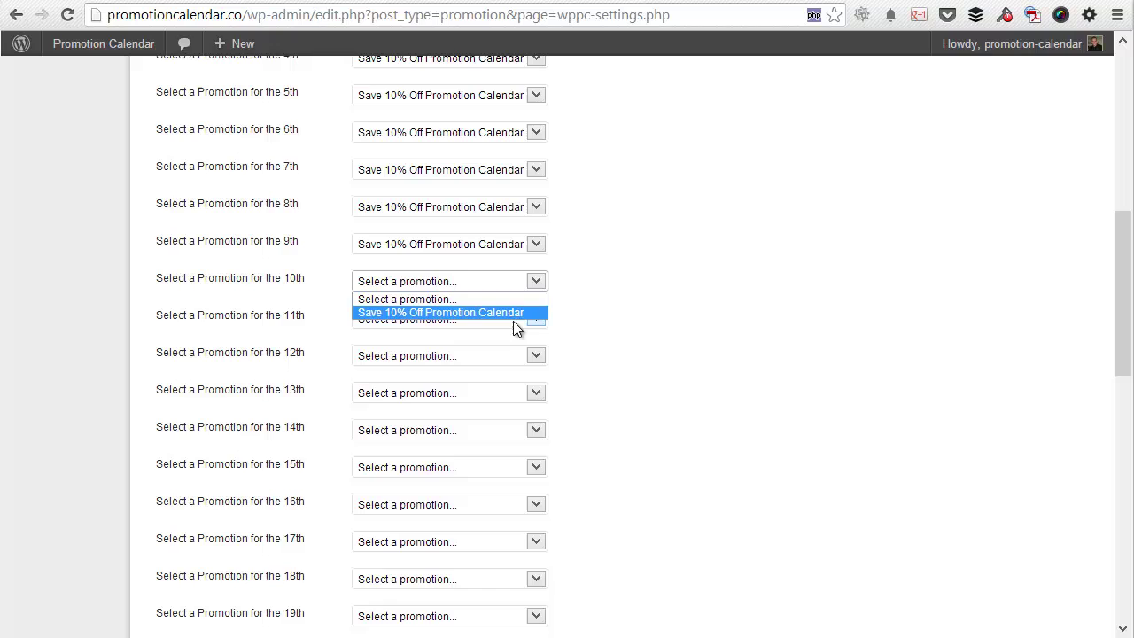
click(513, 321)
click(510, 319)
click(503, 349)
click(503, 359)
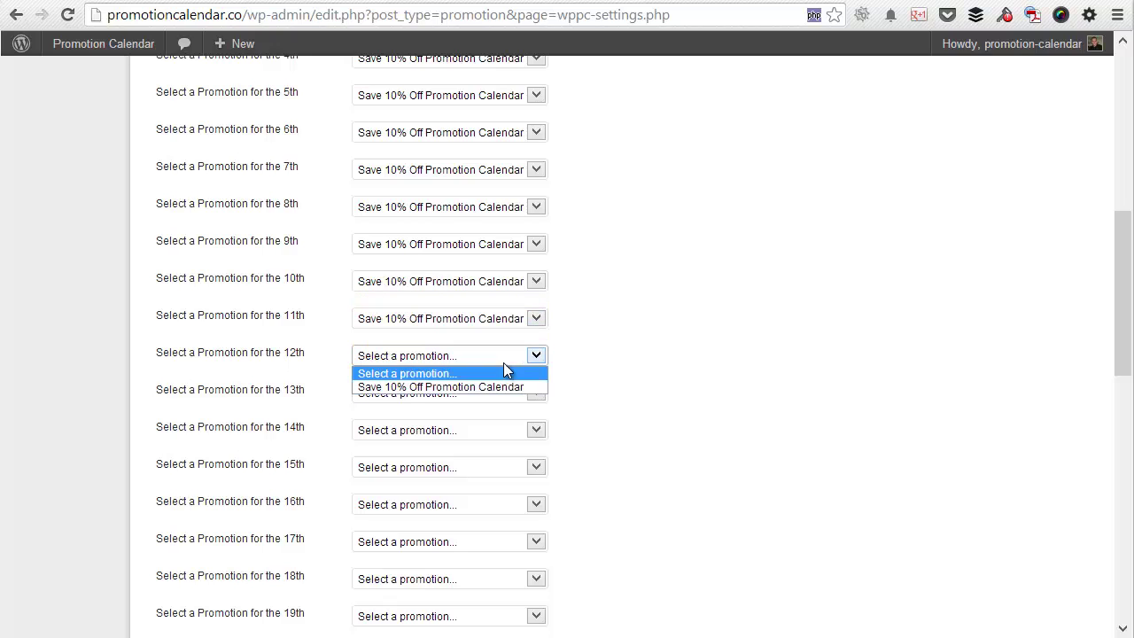
click(502, 386)
click(493, 398)
click(489, 423)
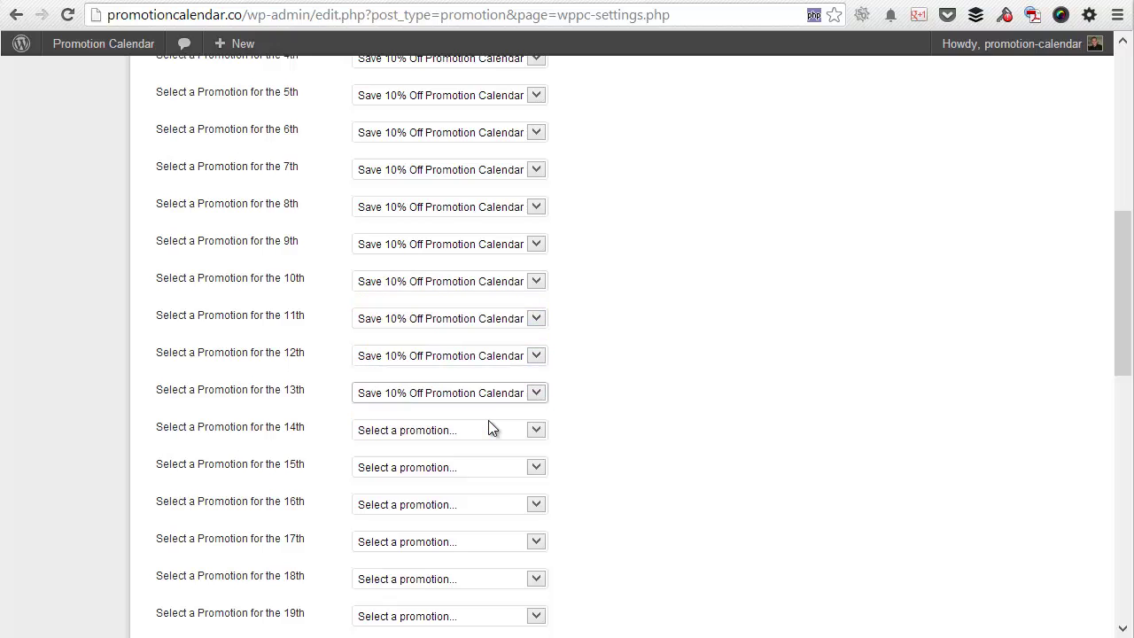
click(490, 432)
click(497, 461)
click(534, 468)
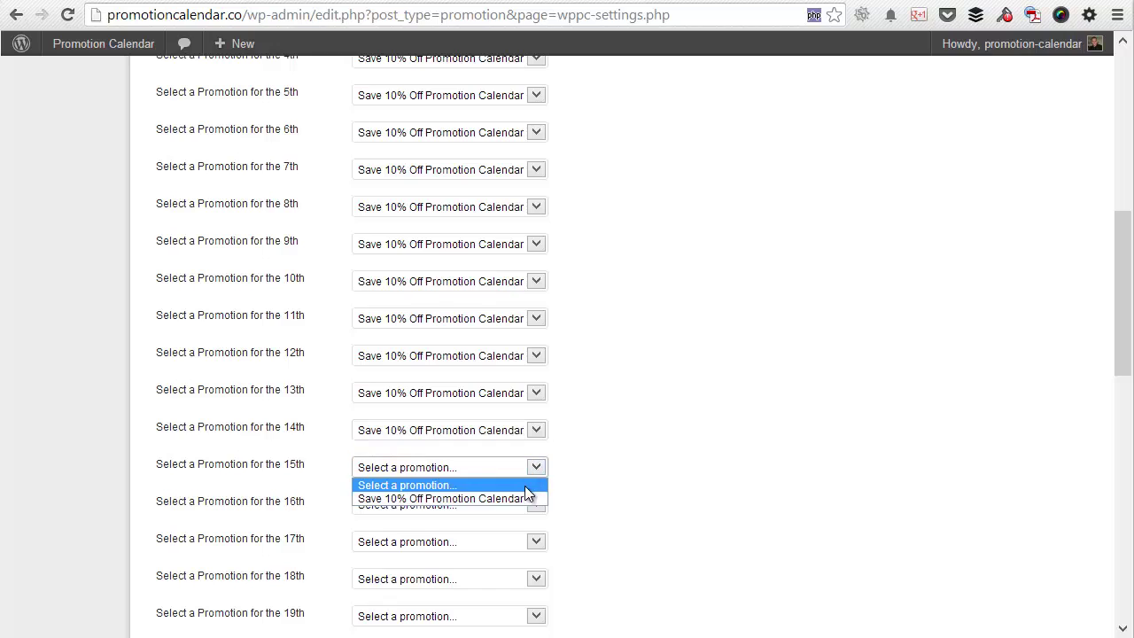
click(525, 498)
- Assign the "Save 10% Off Promotion Calendar" promotion to each day from the 17th through the 25th
drag(1122, 325, 1122, 399)
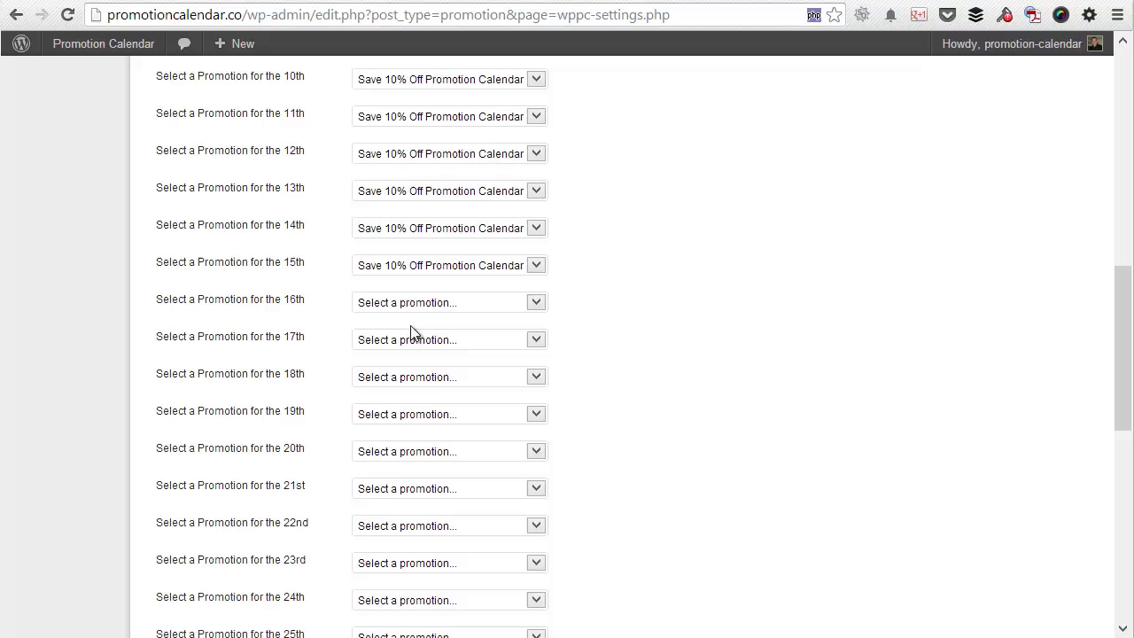
click(410, 337)
click(426, 371)
click(413, 383)
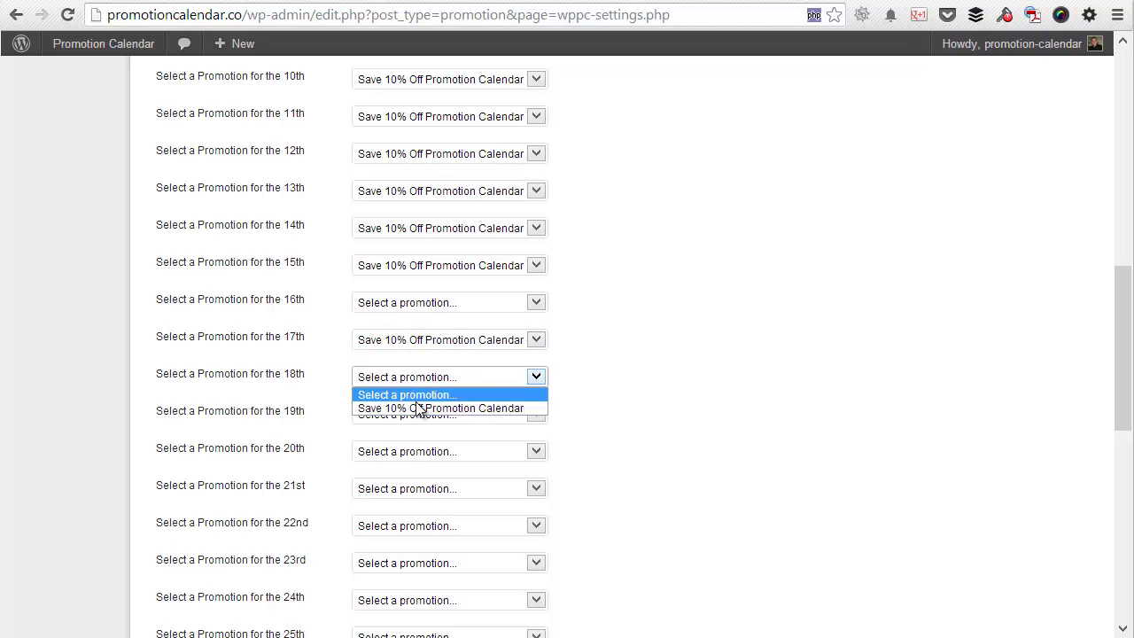
click(418, 407)
click(413, 414)
click(400, 451)
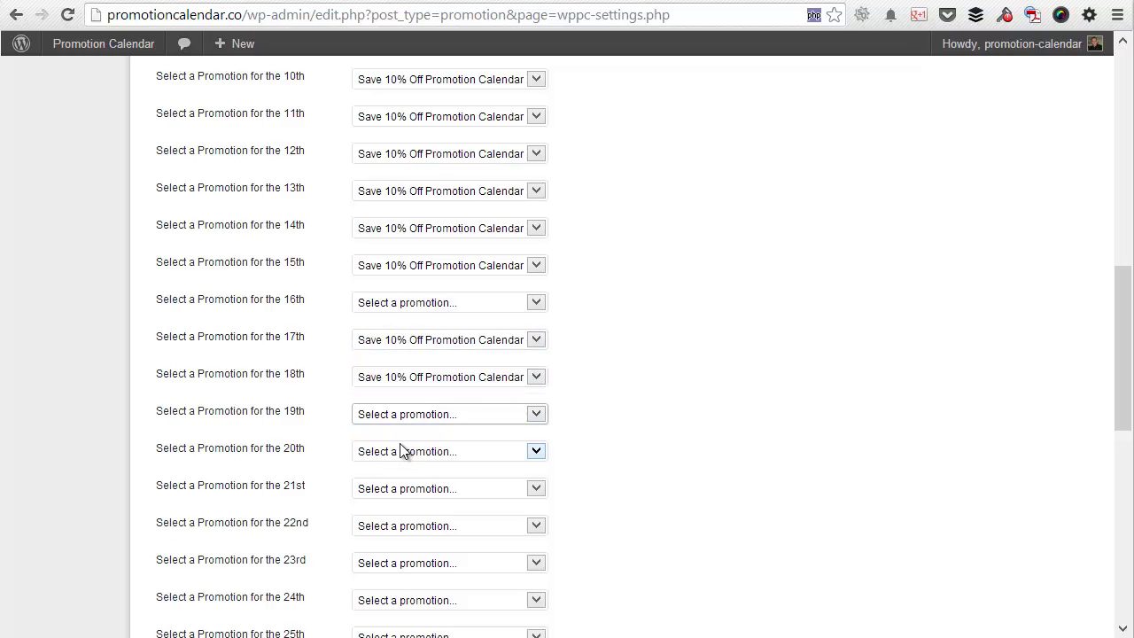
click(399, 452)
click(399, 478)
click(400, 492)
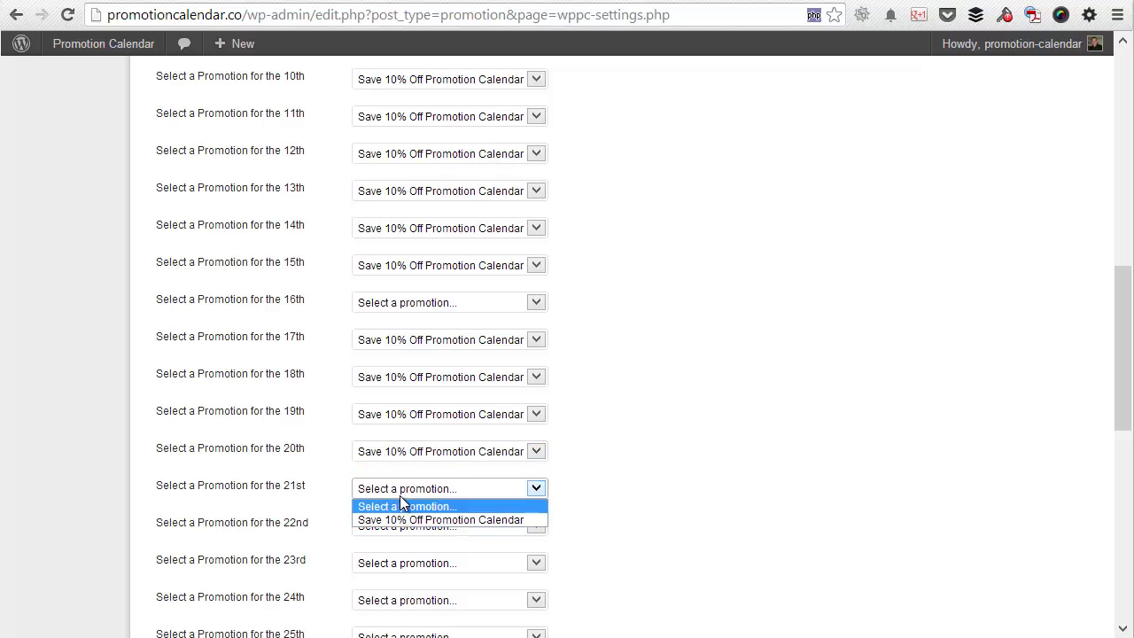
click(400, 520)
click(399, 528)
click(396, 554)
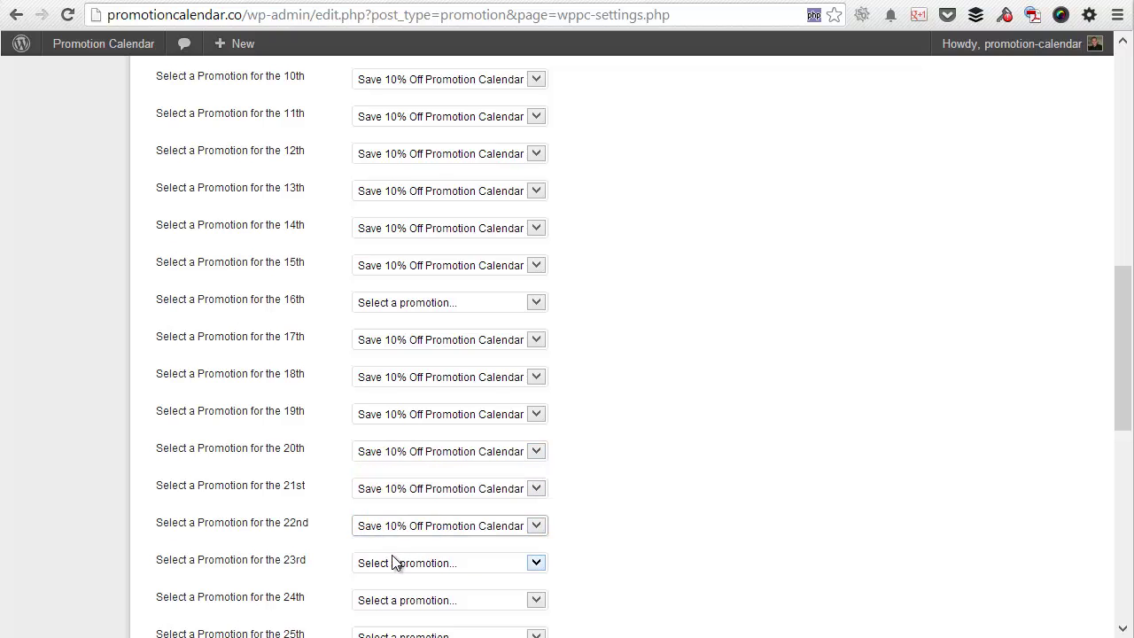
click(394, 563)
click(393, 588)
click(393, 600)
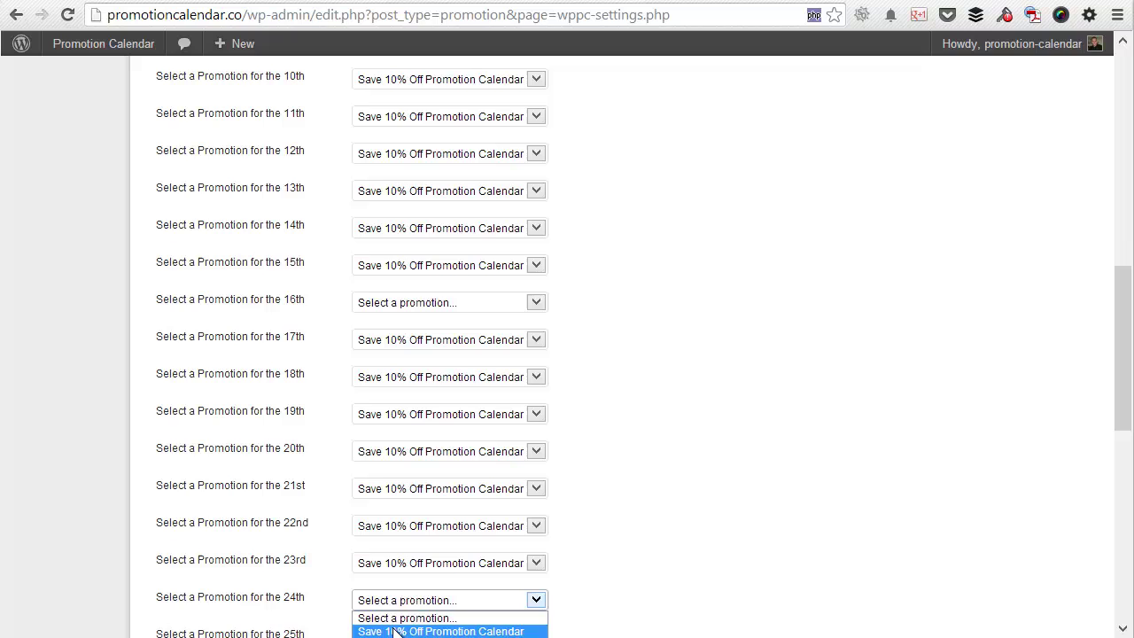
click(395, 631)
click(512, 631)
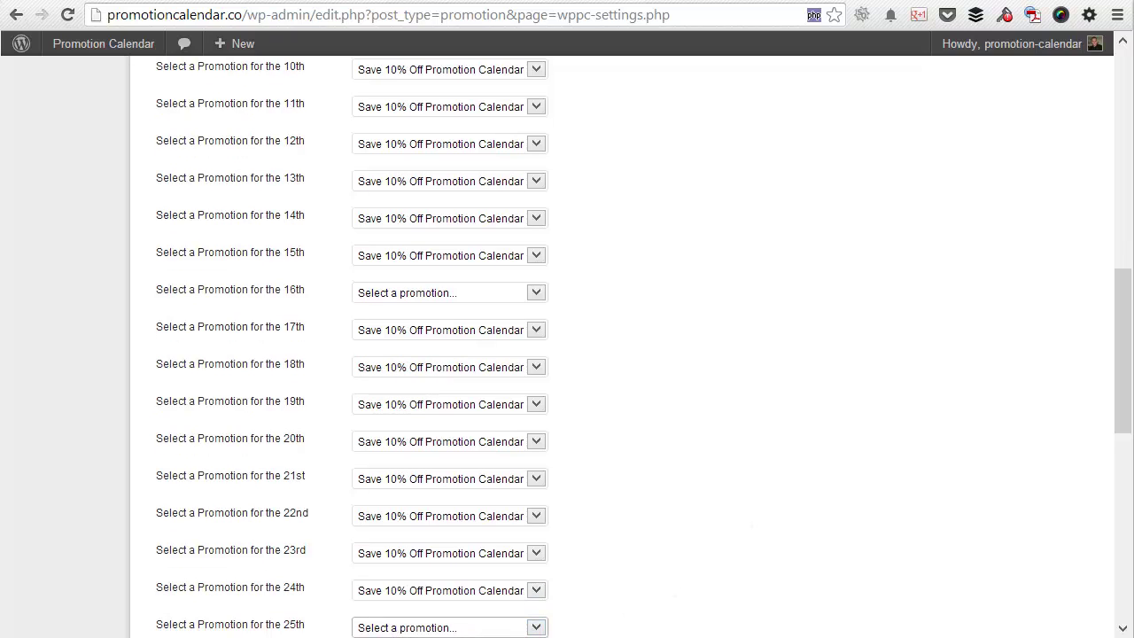
click(443, 637)
- Upload blue-snowflakes.fw.png from the Desktop and insert it as the calendar's background image
drag(1128, 355, 1118, 554)
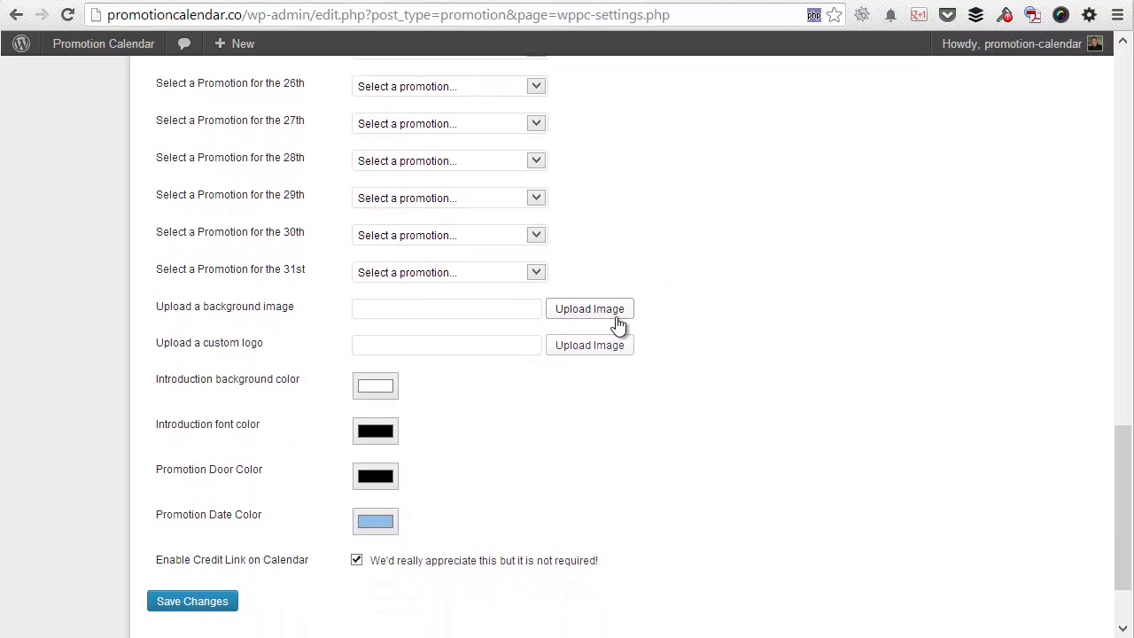
click(557, 309)
click(282, 110)
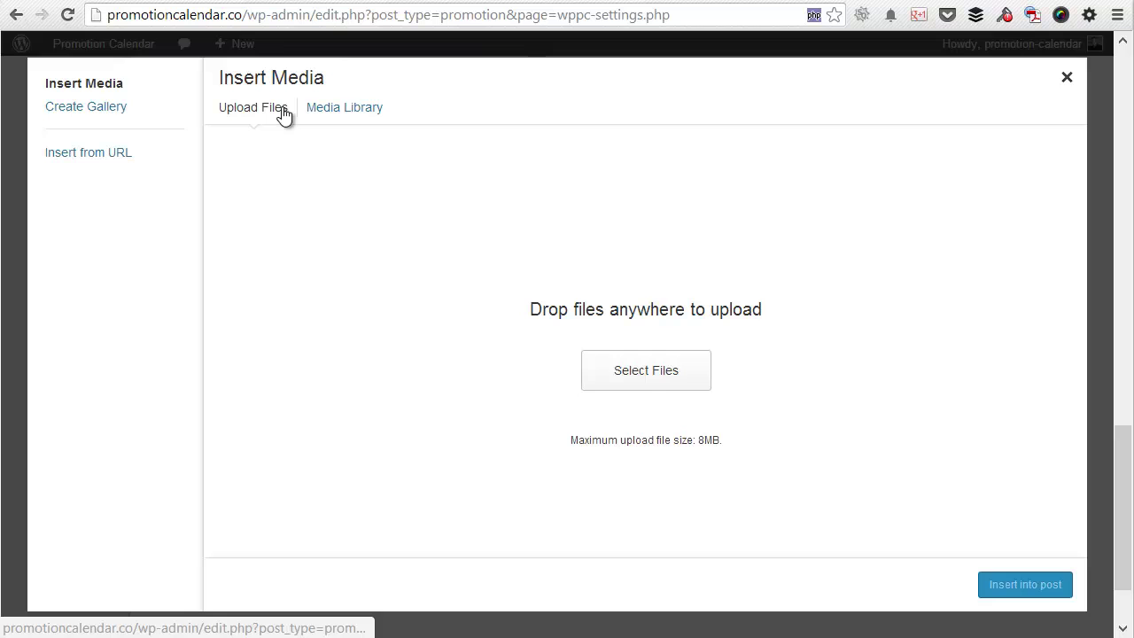
click(614, 372)
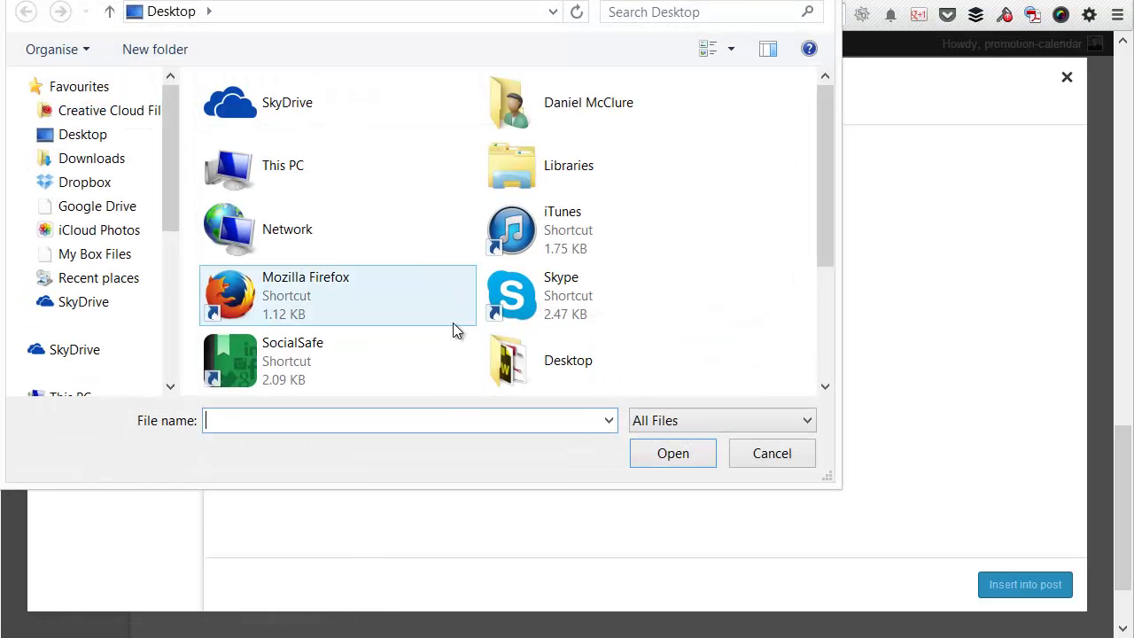
drag(825, 172, 826, 377)
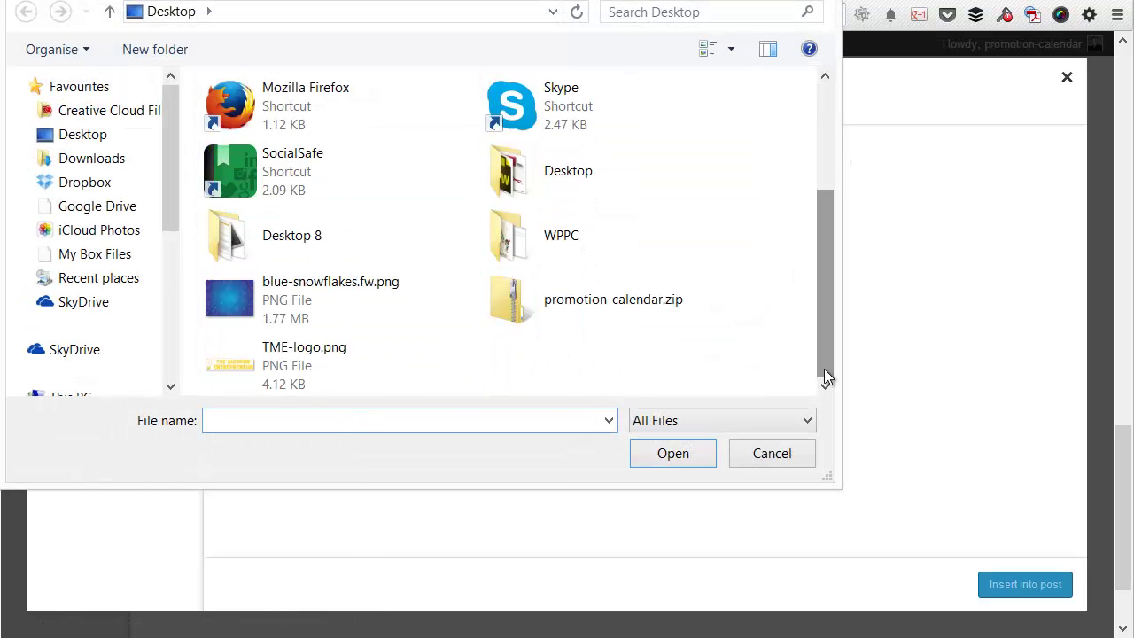
click(317, 293)
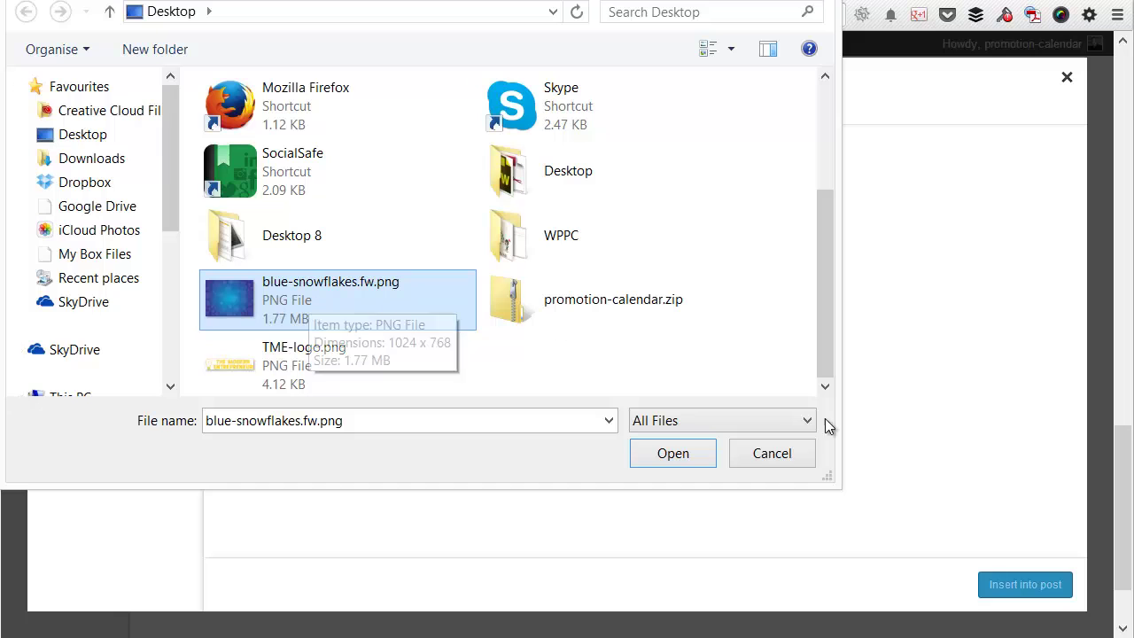
click(684, 459)
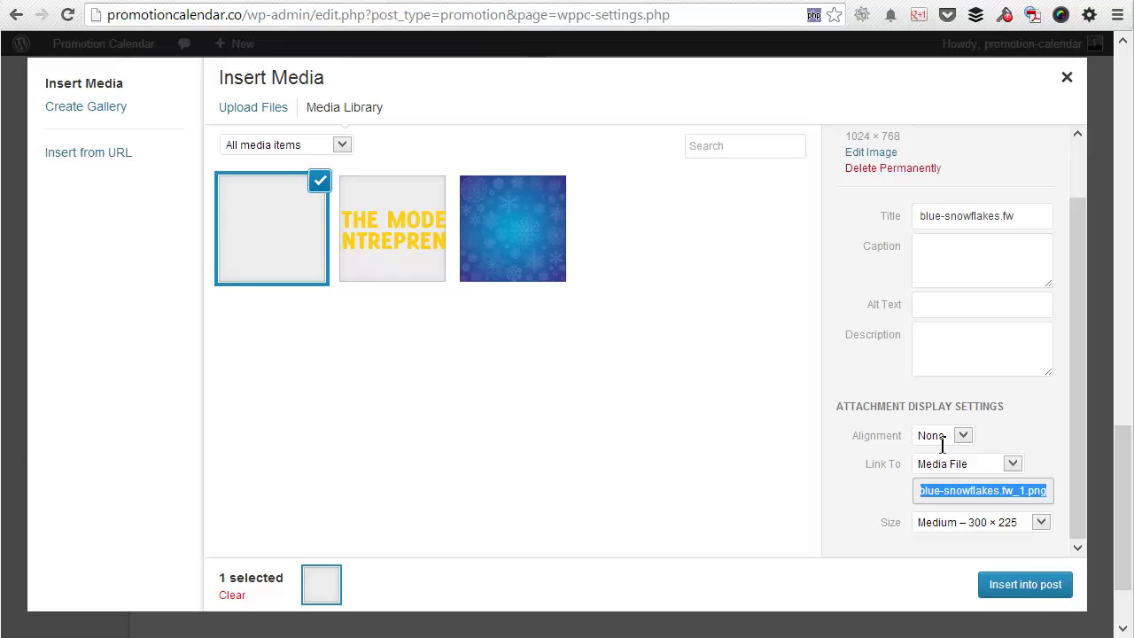
click(1033, 588)
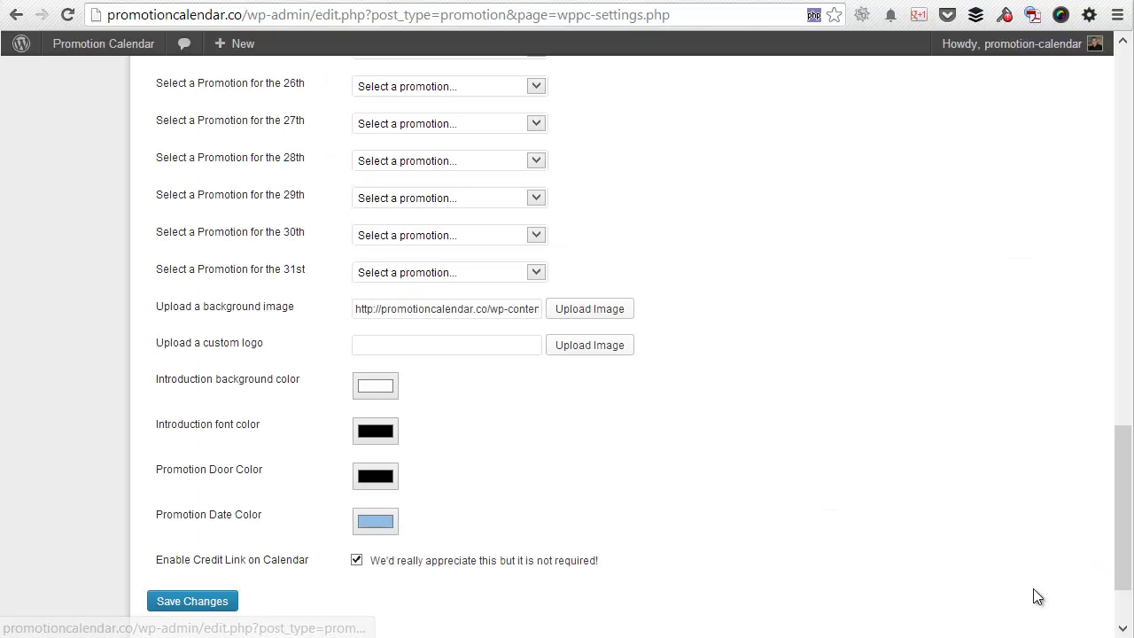
- Insert TME-logo.png from the Media Library as the calendar's custom logo
click(620, 346)
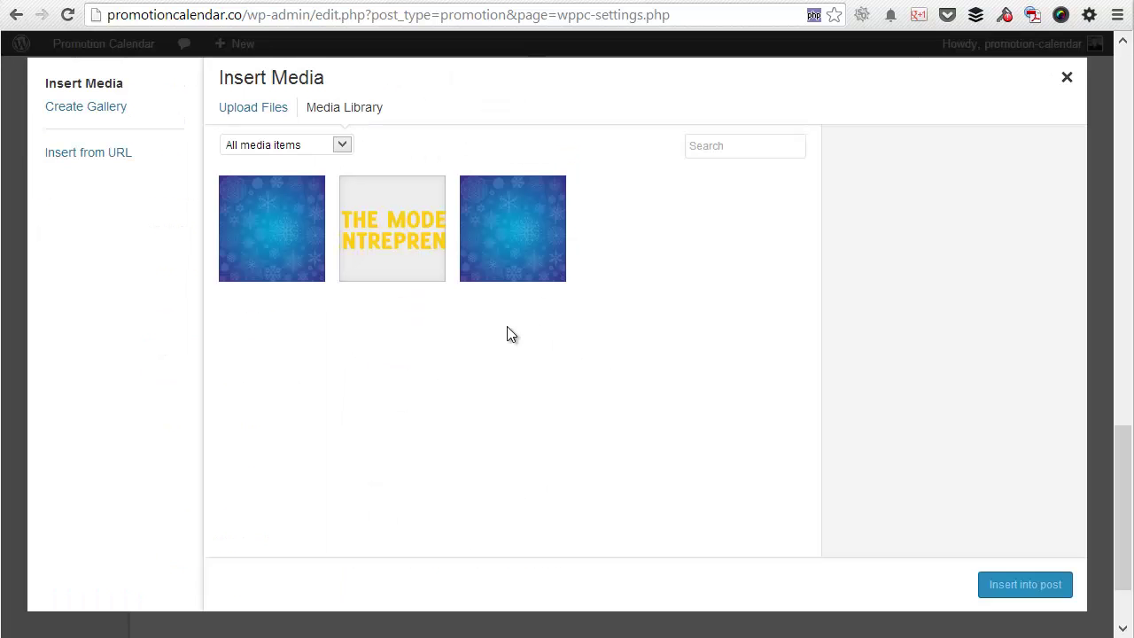
click(387, 237)
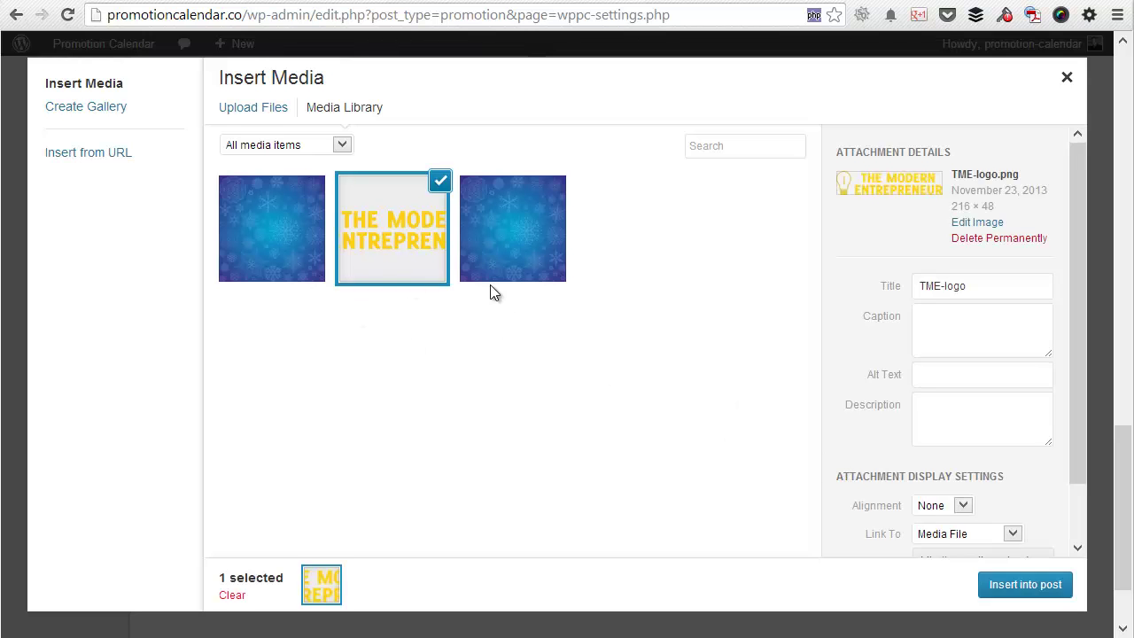
click(1033, 587)
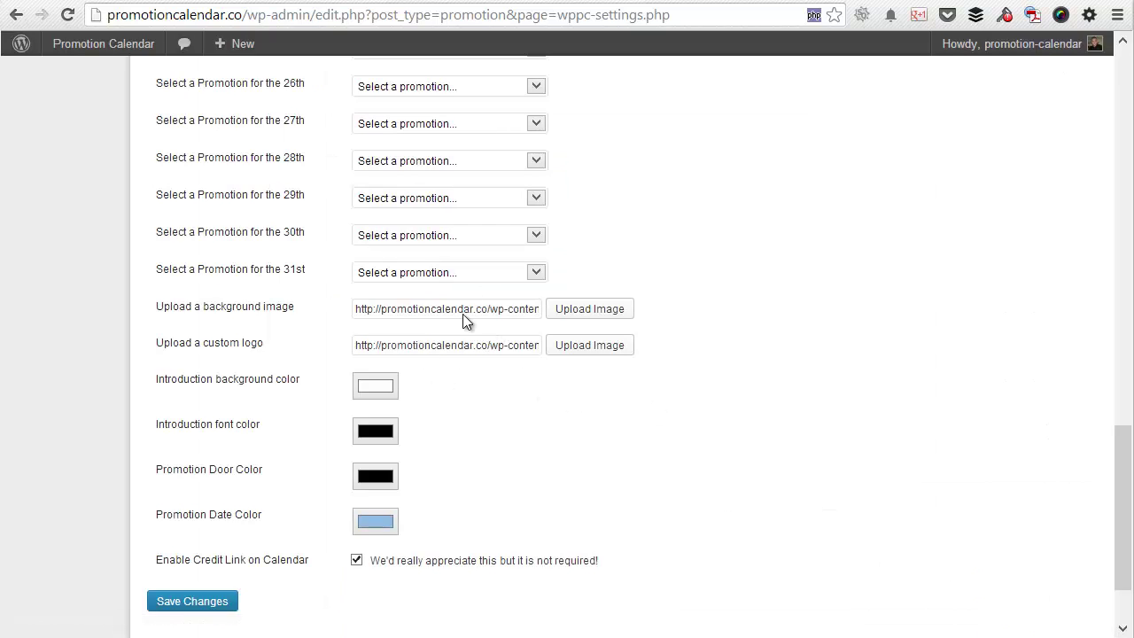
- View the colour choices for the introduction font without changing them, and save the calendar settings
click(376, 431)
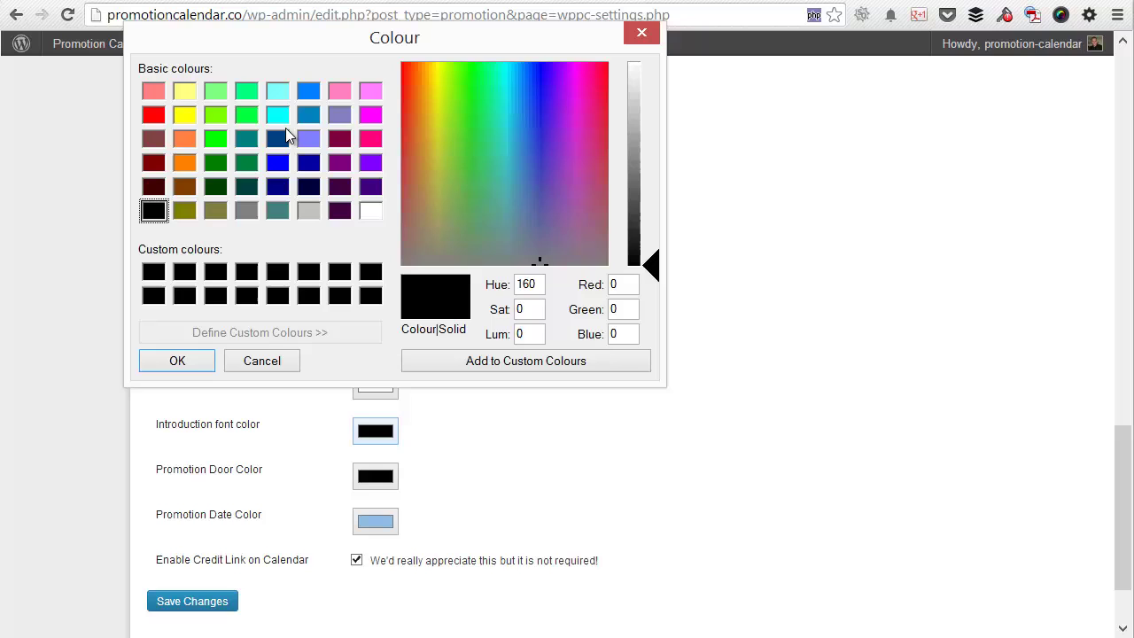
click(643, 34)
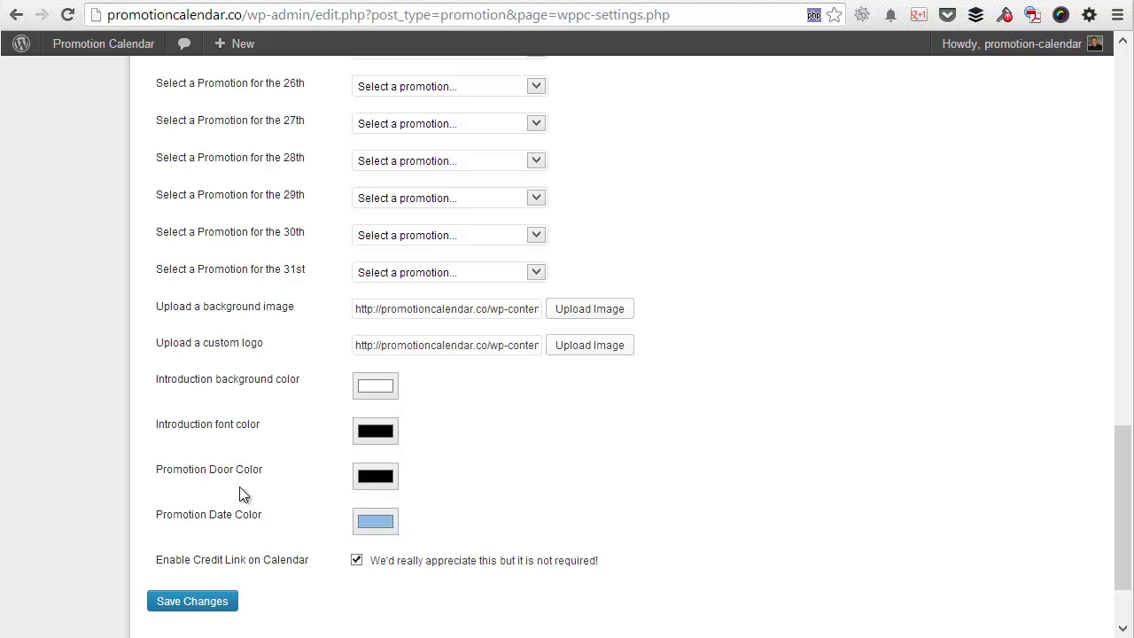
click(222, 603)
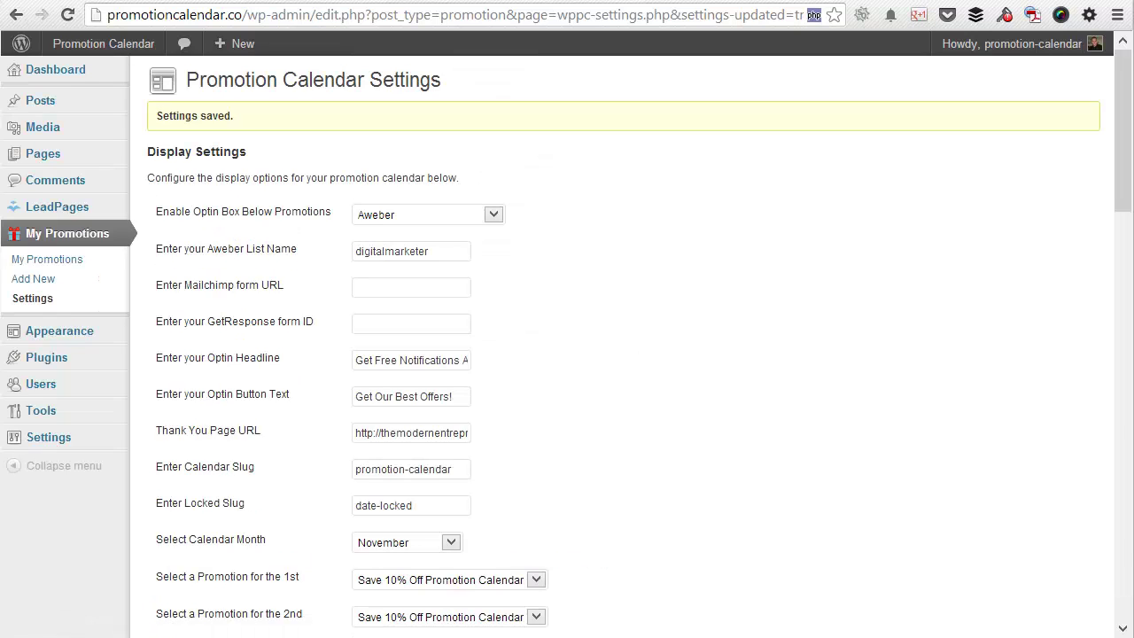
- Reload the live promotion calendar page and log out of WordPress from there
key(ctrl+Tab)
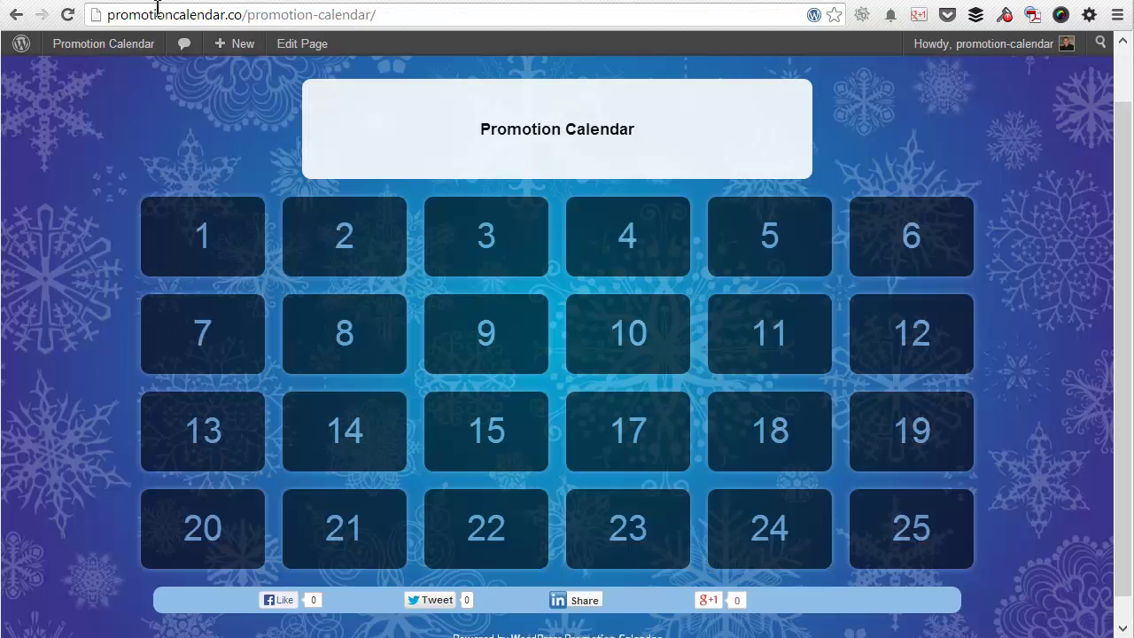
click(65, 15)
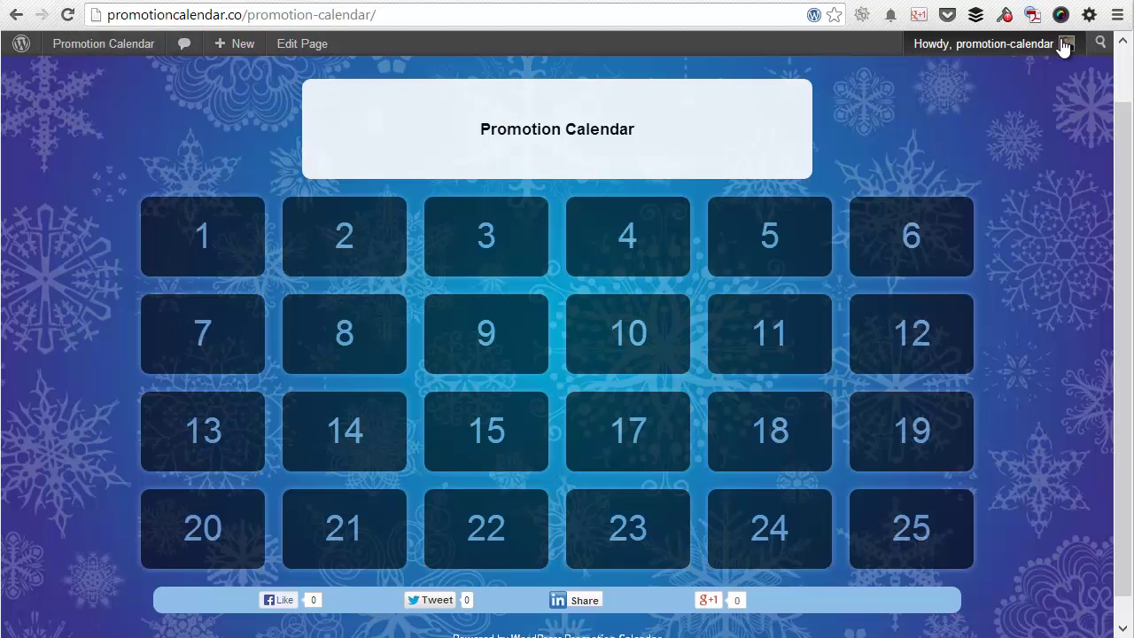
mouse_move(1063, 46)
click(1004, 132)
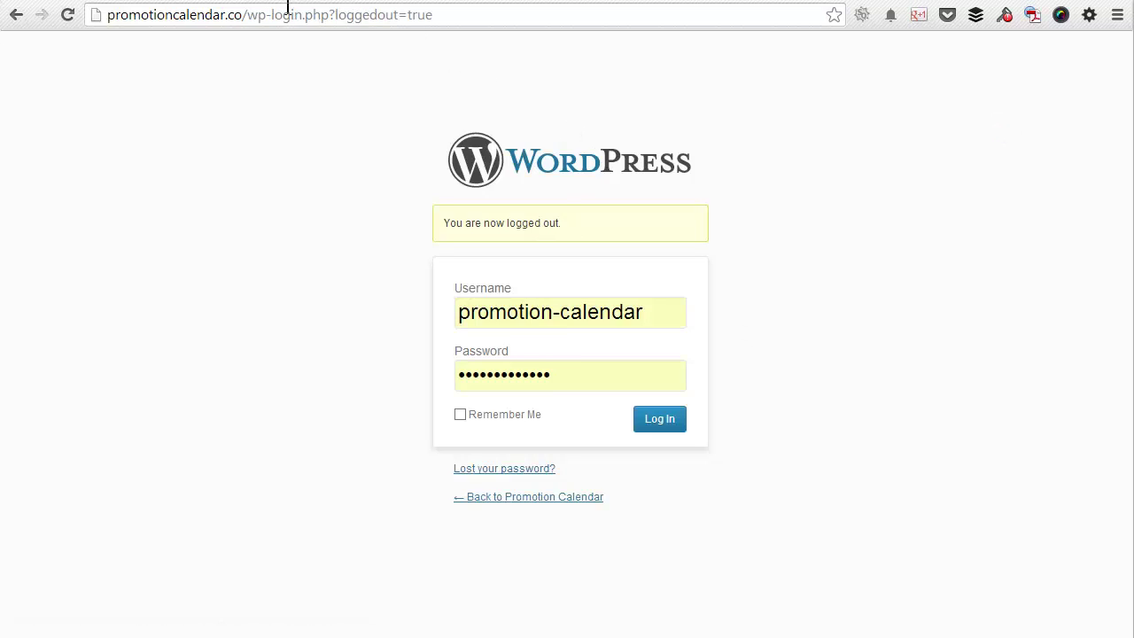
- Open promotioncalendar.co/promotion-calendar/ as a logged-out visitor
drag(247, 15, 434, 15)
text(promotioncalendar.co/prom)
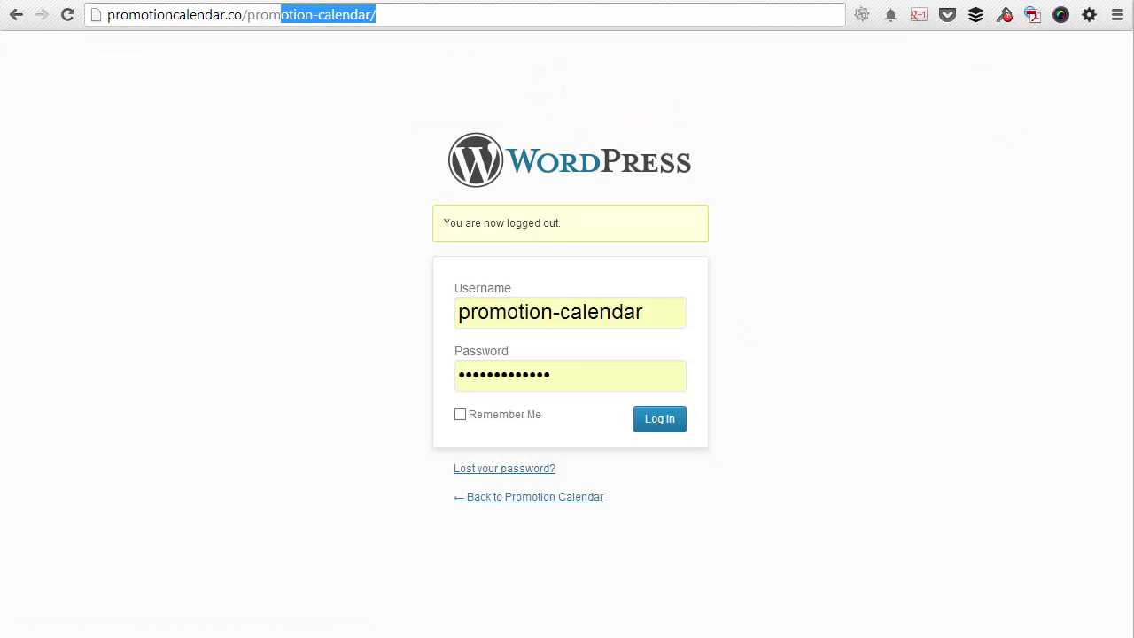
key(Return)
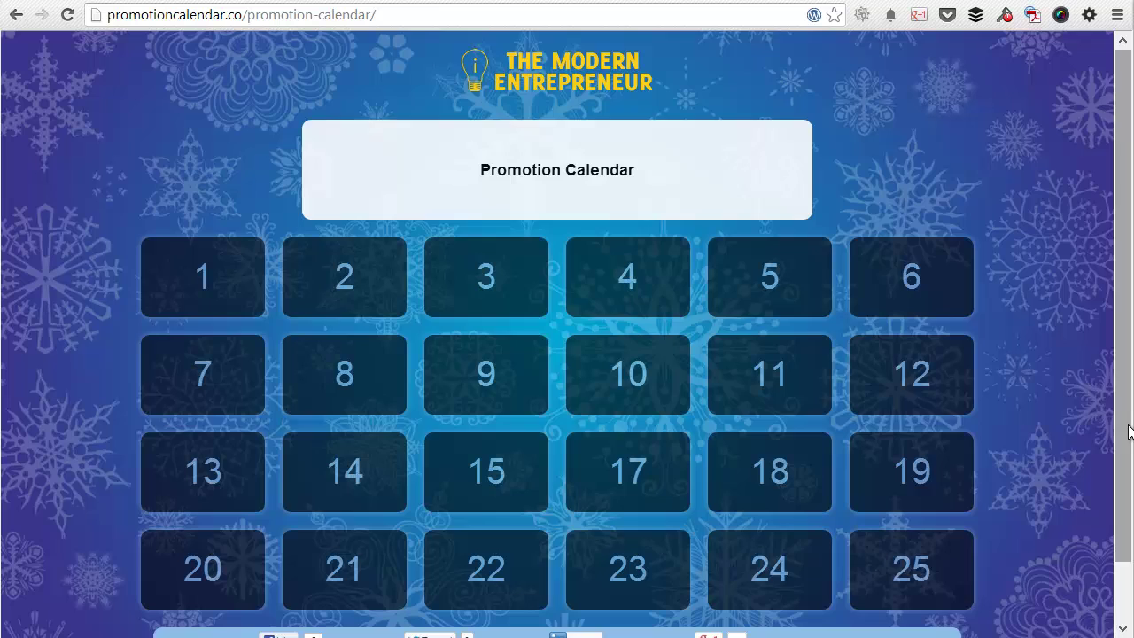
- Preview the locked promotion behind the calendar's 2nd day and close its popup
scroll(921, 488, down, 1)
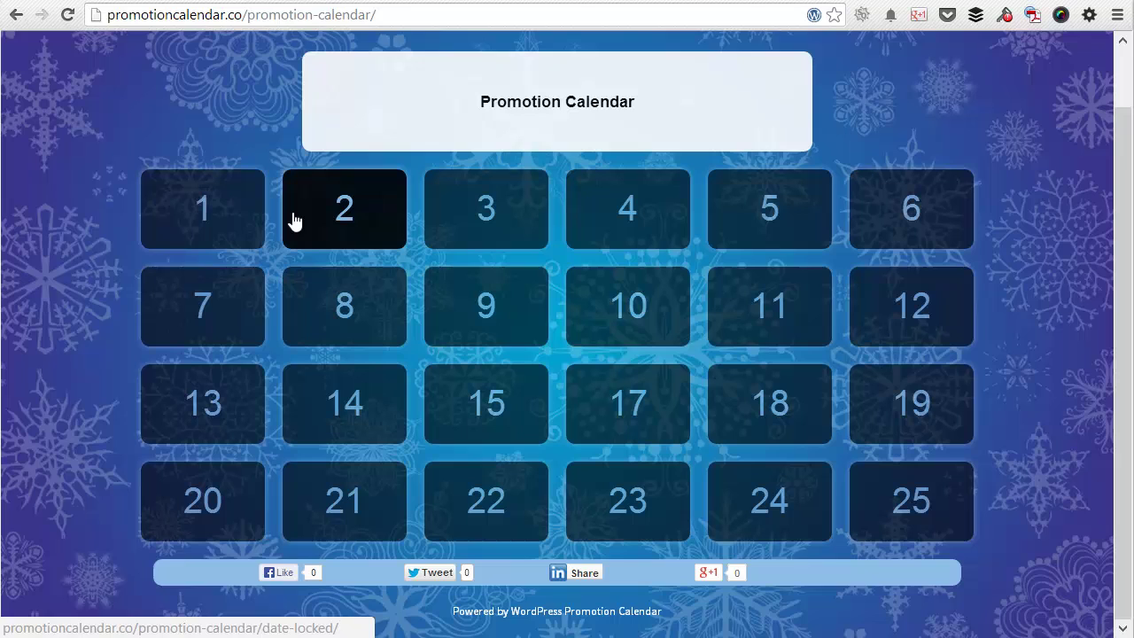
click(345, 218)
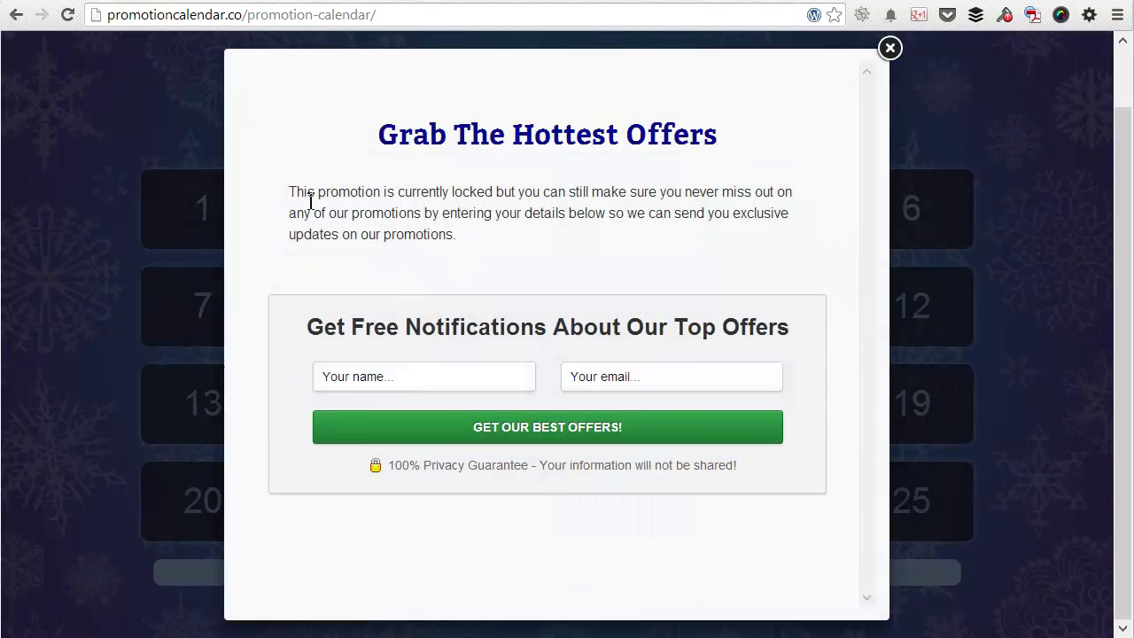
click(891, 48)
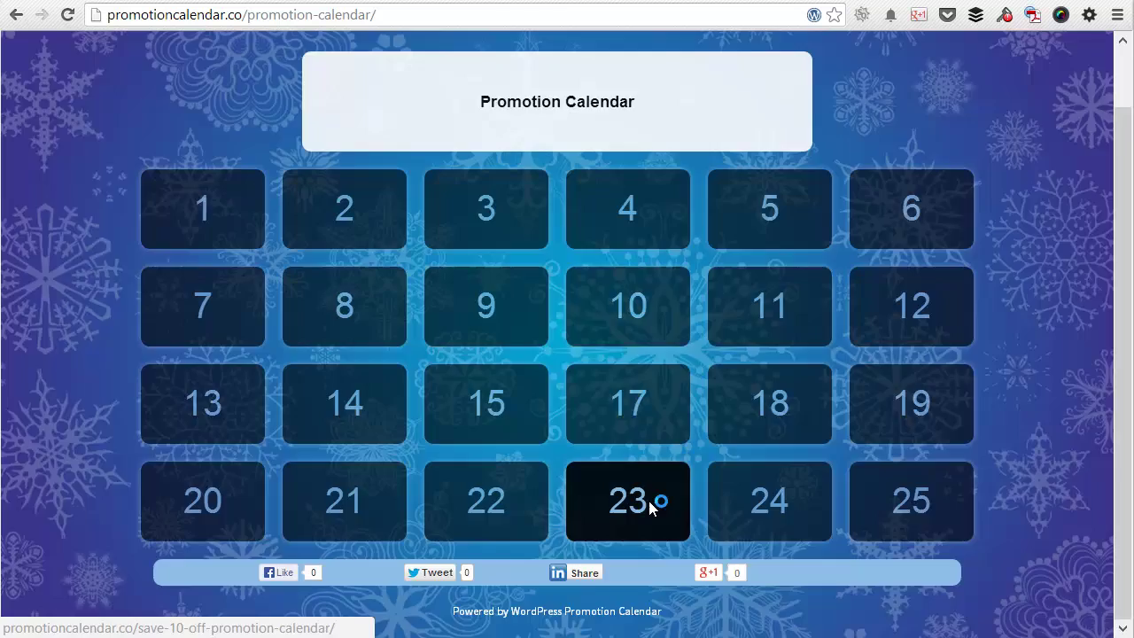
- Open the offer for the 23rd and submit its optin form with the subscriber's first name and e-mail address
click(650, 503)
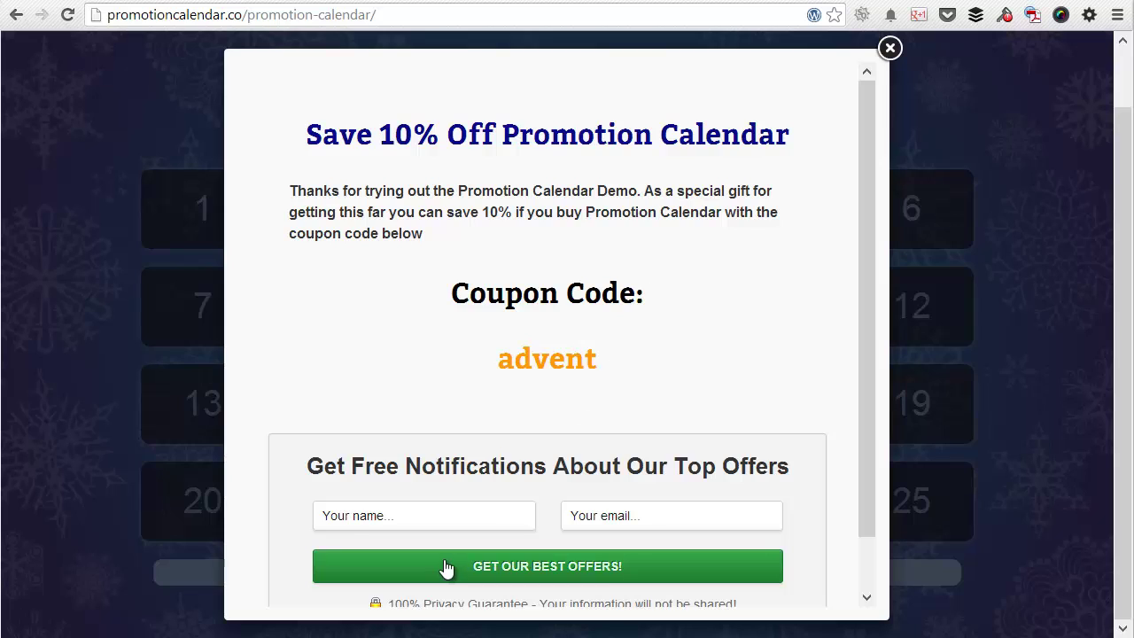
click(495, 523)
text(Da)
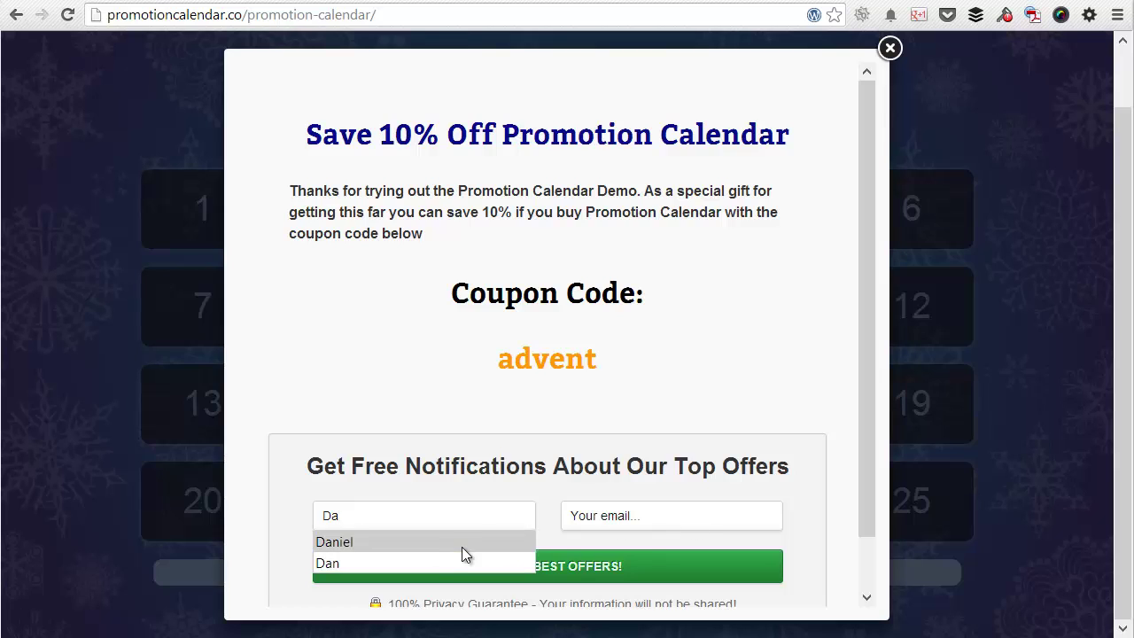
click(462, 544)
click(585, 526)
text(da)
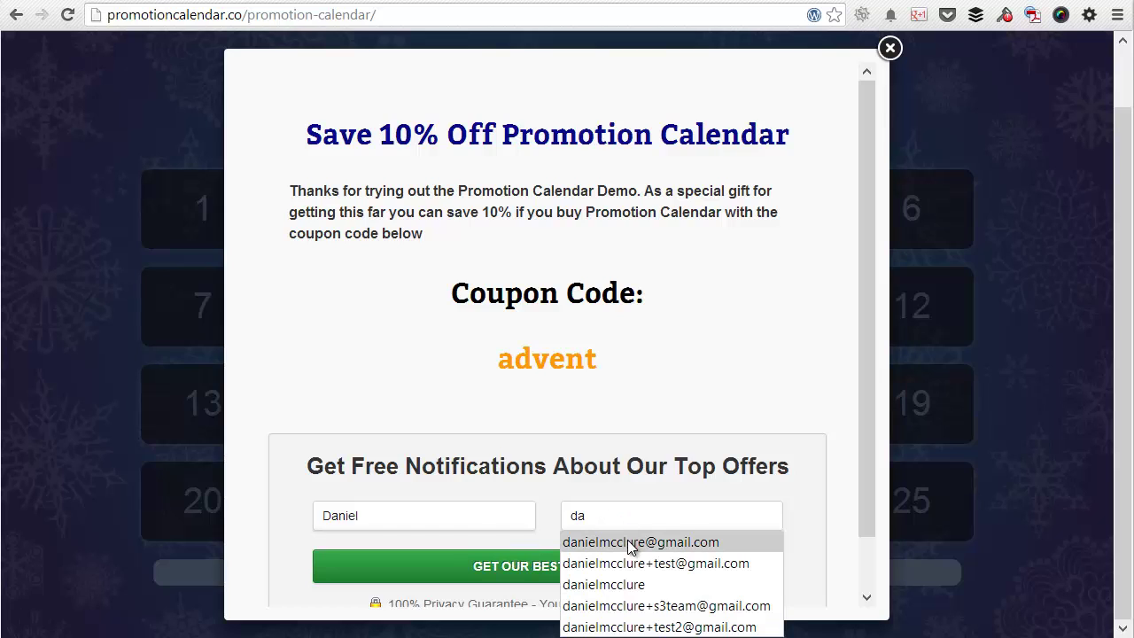
click(617, 548)
click(560, 566)
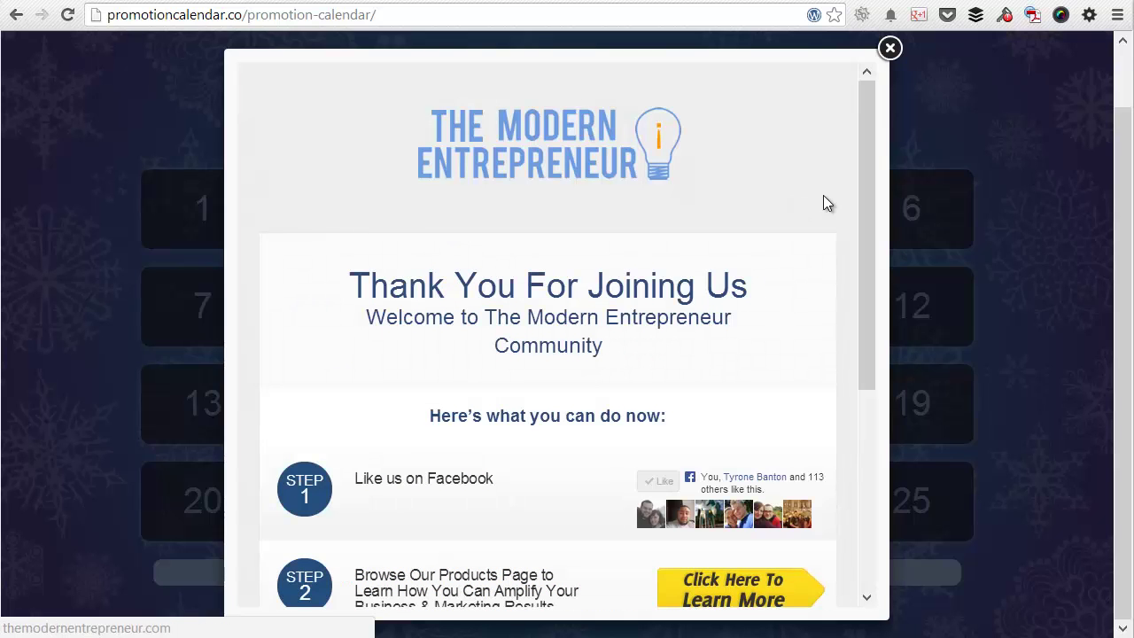
- Review the thank-you page in the popup, close it and return to the start of the calendar page
drag(867, 184, 868, 94)
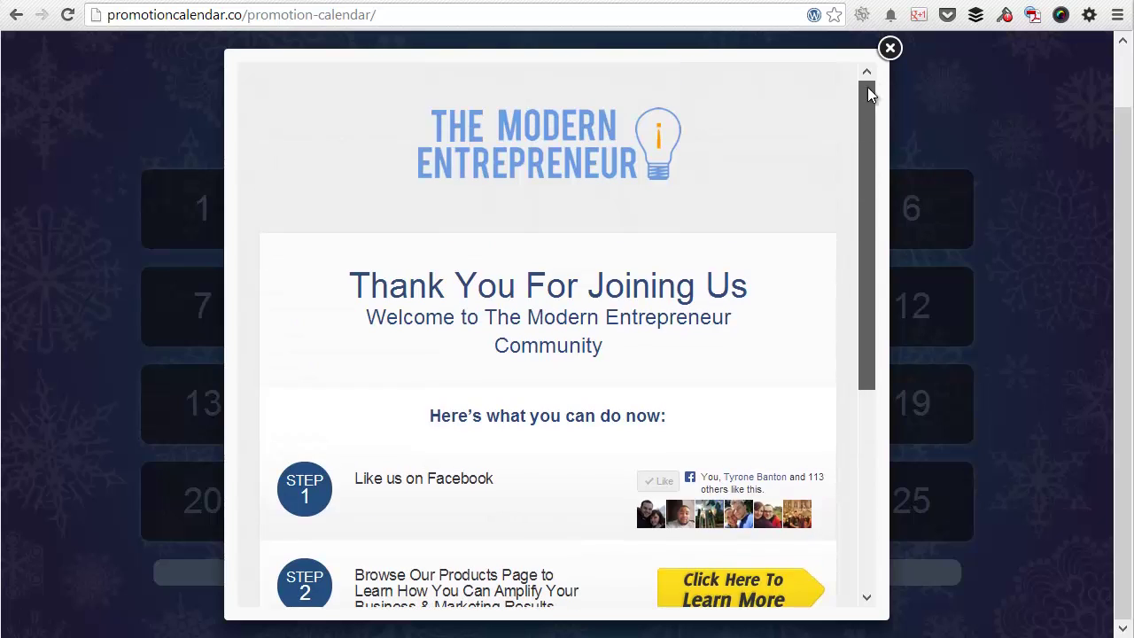
click(891, 48)
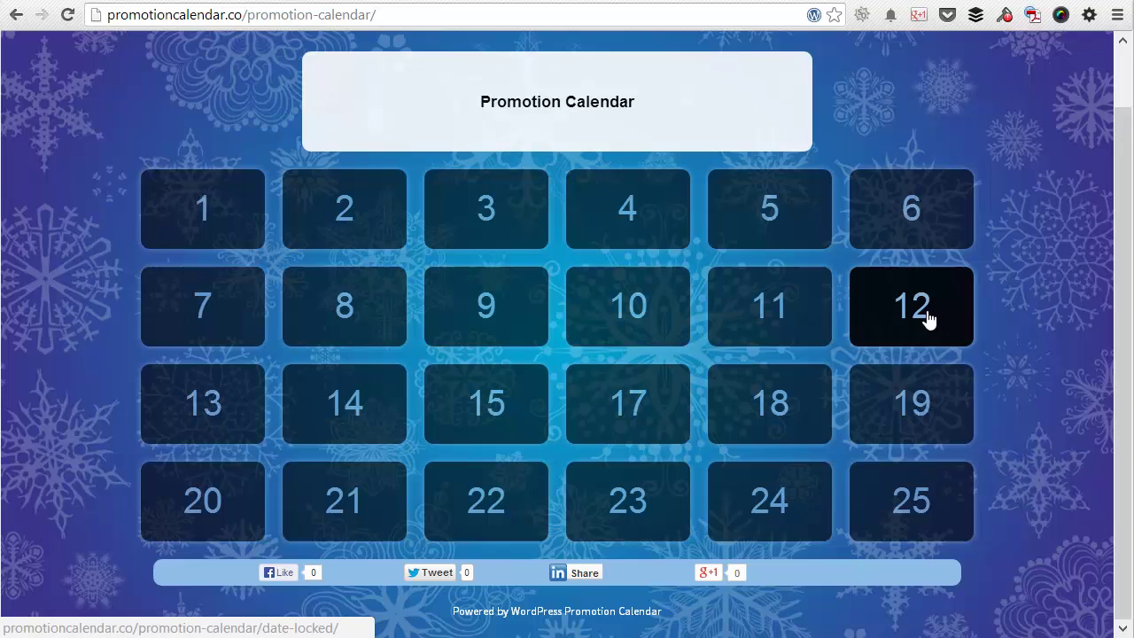
drag(1124, 182, 1130, 115)
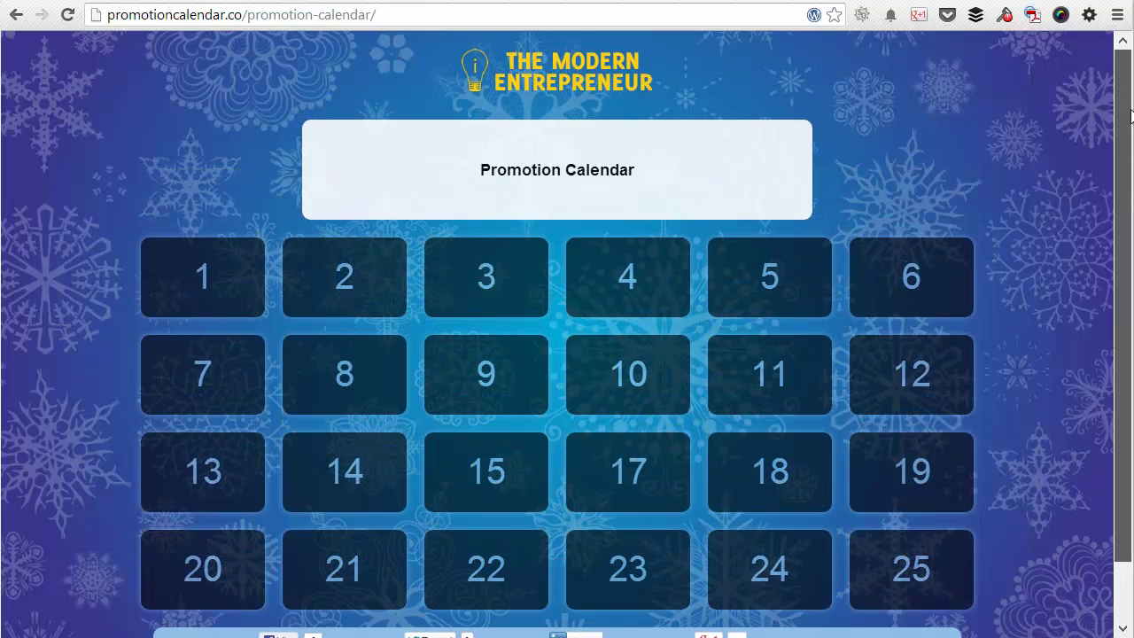